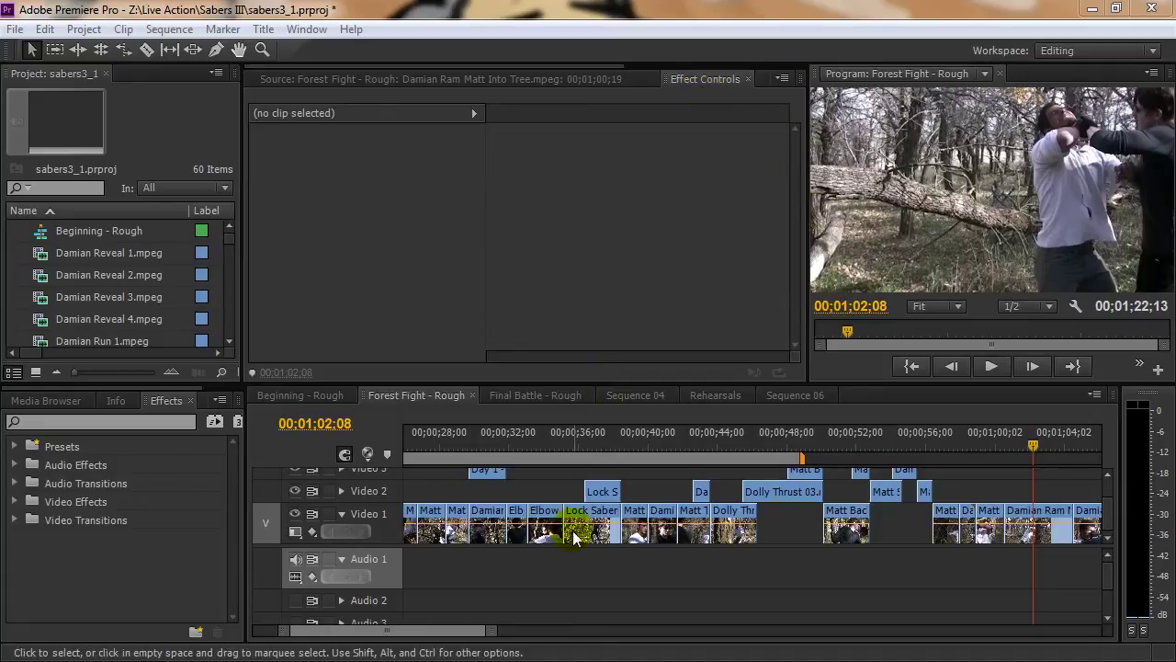
Select the Damian Ram Matt Into Tree clip on Video 1 to show its Motion, Opacity and Time Remapping effects.
{"action": "left_click_drag", "start_coordinate": [468, 633], "coordinate": [487, 631]}
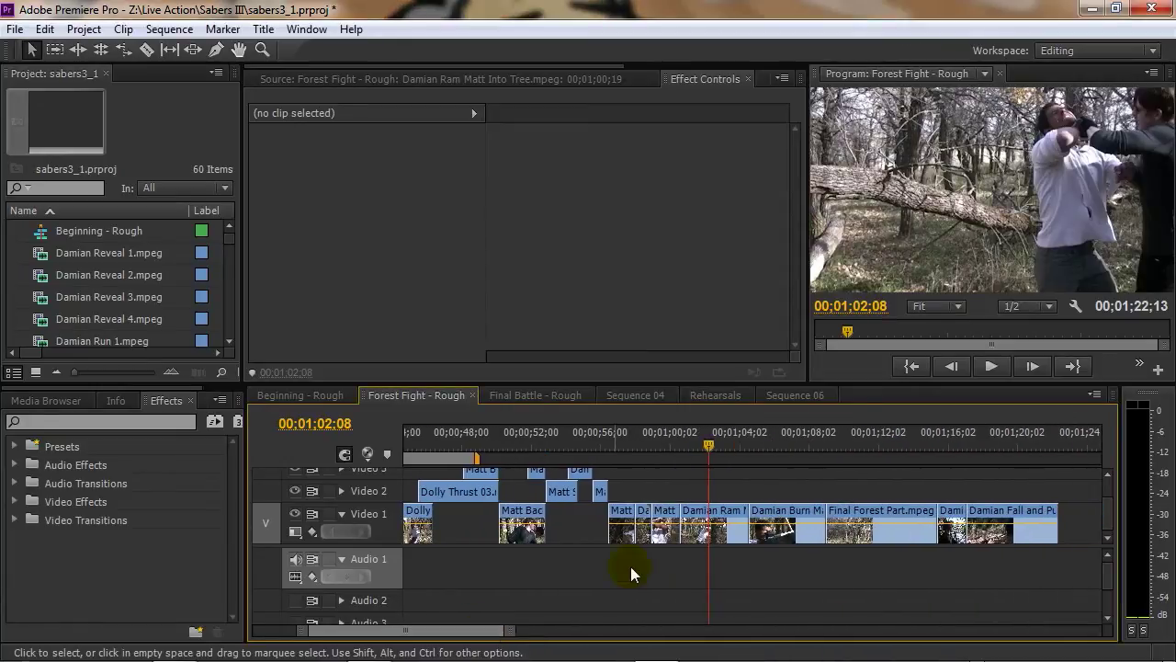
{"action": "left_click", "coordinate": [726, 516]}
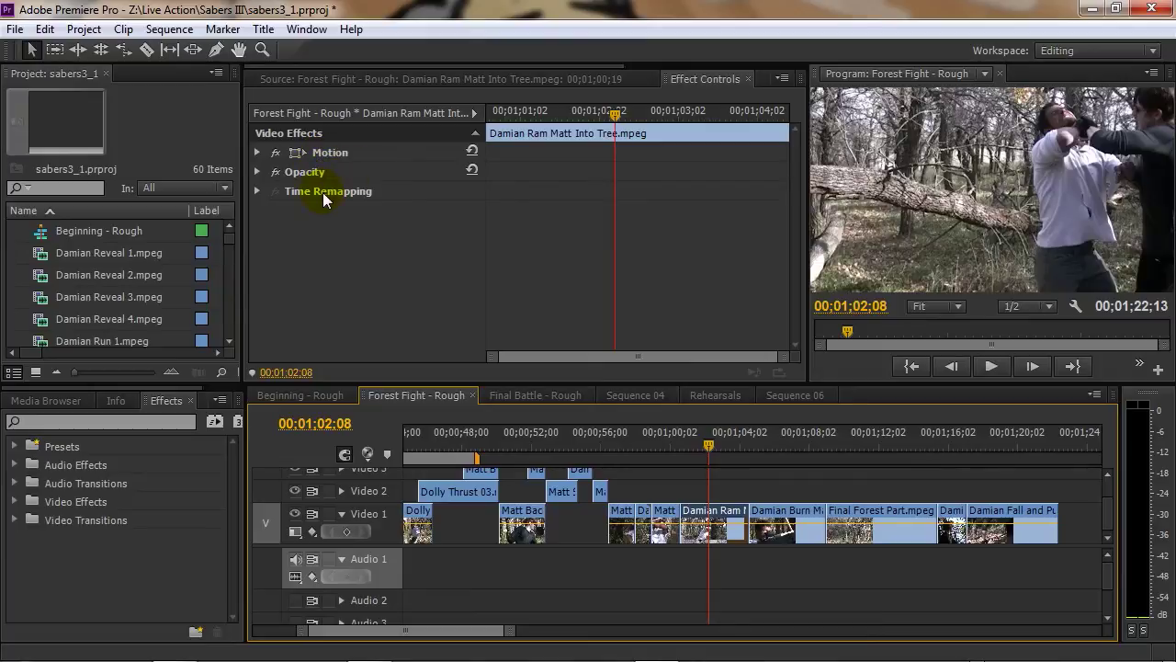
Expand Motion and scrub Position horizontally, leaving it at 720.0, 538.0.
{"action": "left_click", "coordinate": [257, 152]}
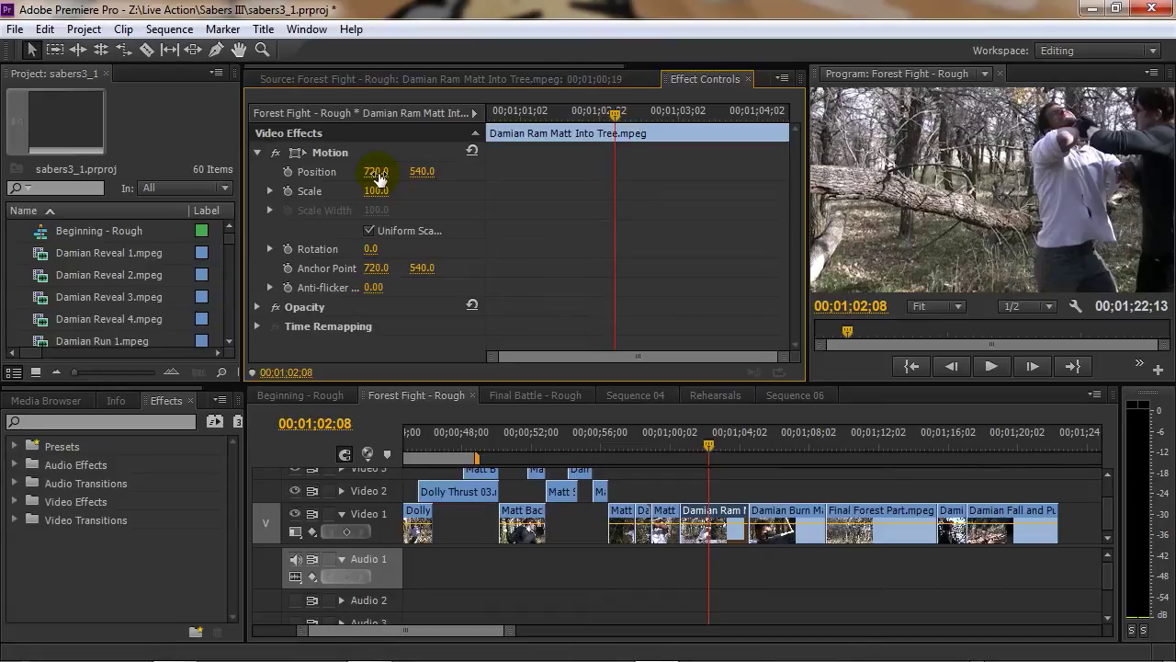
{"action": "mouse_move", "coordinate": [378, 176]}
{"action": "left_mouse_down"}
{"action": "mouse_move", "coordinate": [370, 164]}
{"action": "mouse_move", "coordinate": [380, 177]}
{"action": "mouse_move", "coordinate": [368, 177]}
{"action": "left_mouse_up"}
{"action": "mouse_move", "coordinate": [373, 174]}
{"action": "left_mouse_down"}
{"action": "mouse_move", "coordinate": [386, 172]}
{"action": "mouse_move", "coordinate": [354, 172]}
{"action": "mouse_move", "coordinate": [440, 172]}
{"action": "mouse_move", "coordinate": [356, 172]}
{"action": "left_mouse_up"}
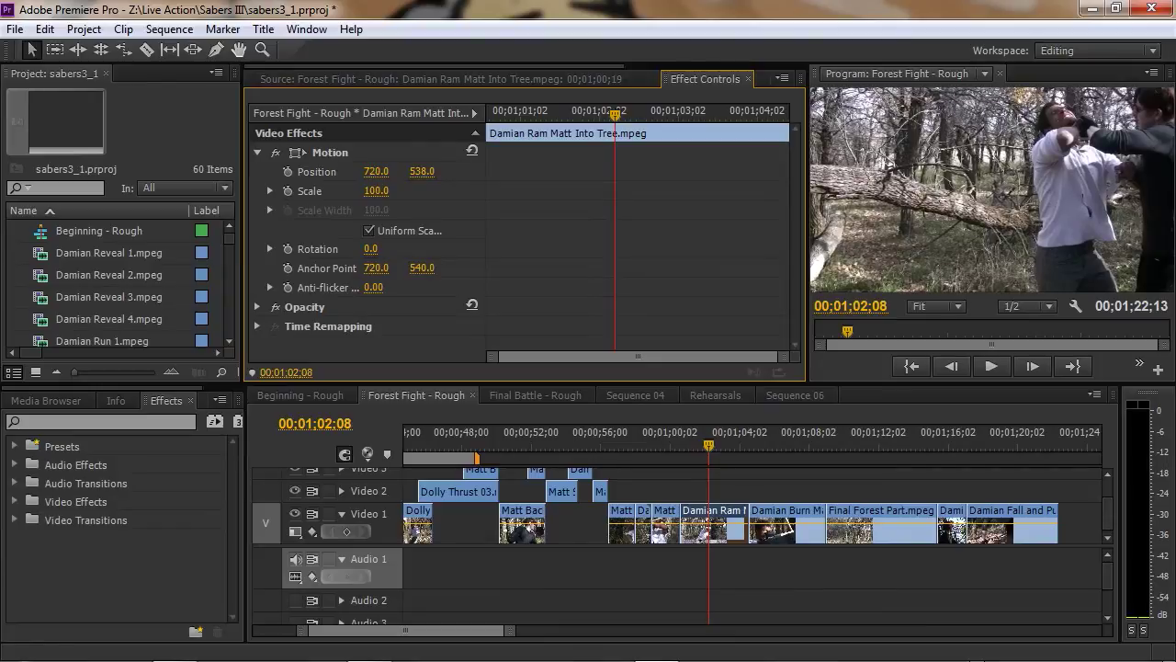
{"action": "left_click_drag", "start_coordinate": [377, 172], "coordinate": [383, 173]}
Set the clip's Scale to 124, then scrub it up to 300.
{"action": "left_click", "coordinate": [376, 192]}
{"action": "type", "text": "124"}
{"action": "key", "text": "Return"}
{"action": "left_click_drag", "start_coordinate": [379, 191], "coordinate": [541, 191]}
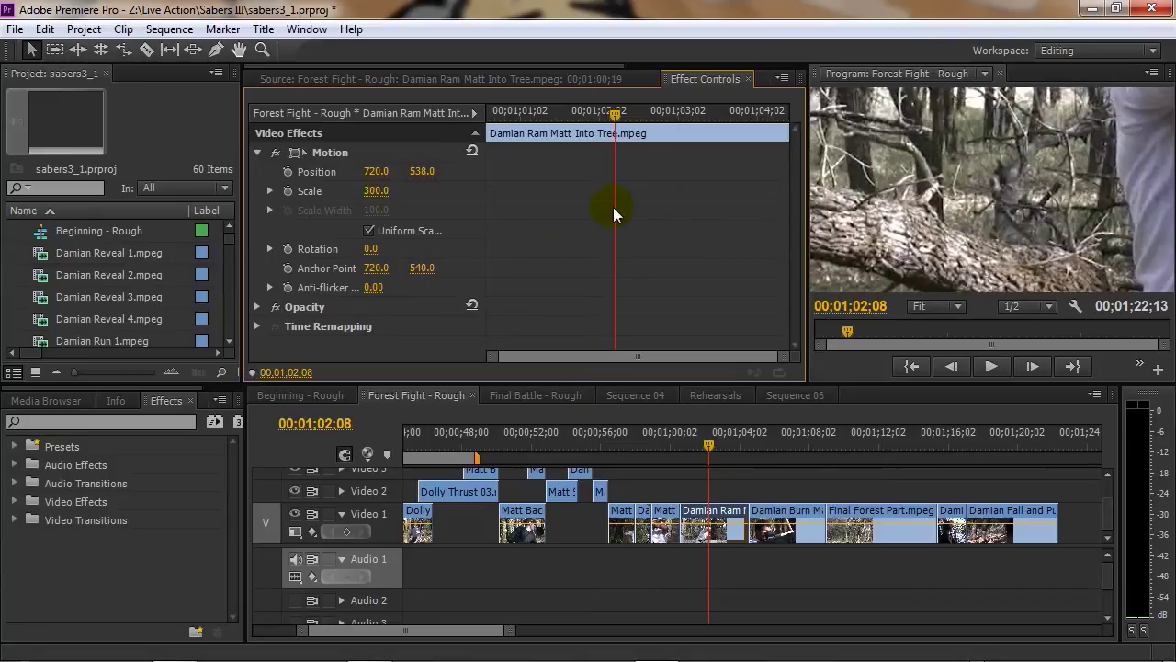
View the Program monitor at 100% magnification and pan around the enlarged picture.
{"action": "left_click", "coordinate": [956, 307]}
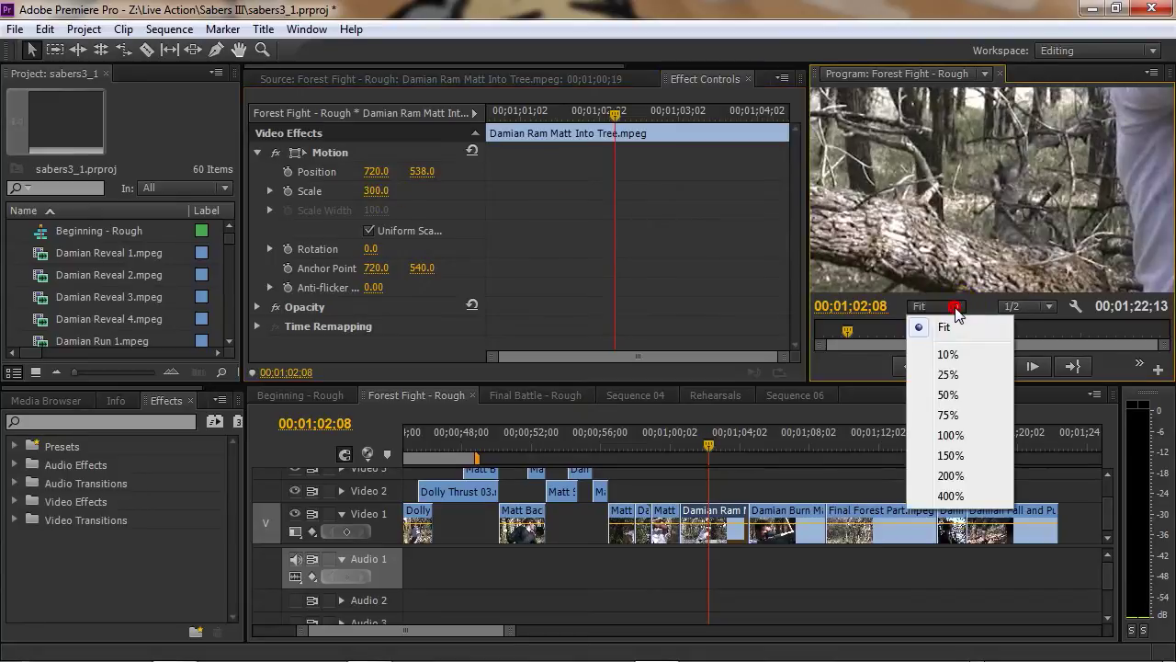
{"action": "left_click", "coordinate": [946, 433]}
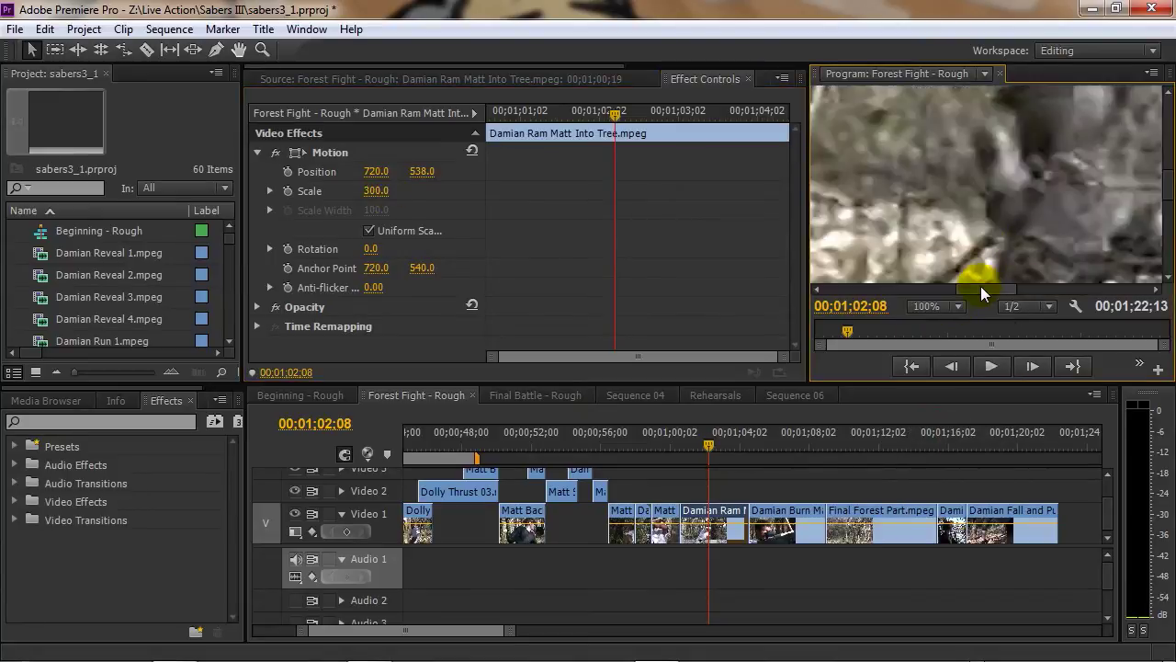
{"action": "left_click_drag", "start_coordinate": [983, 289], "coordinate": [917, 299]}
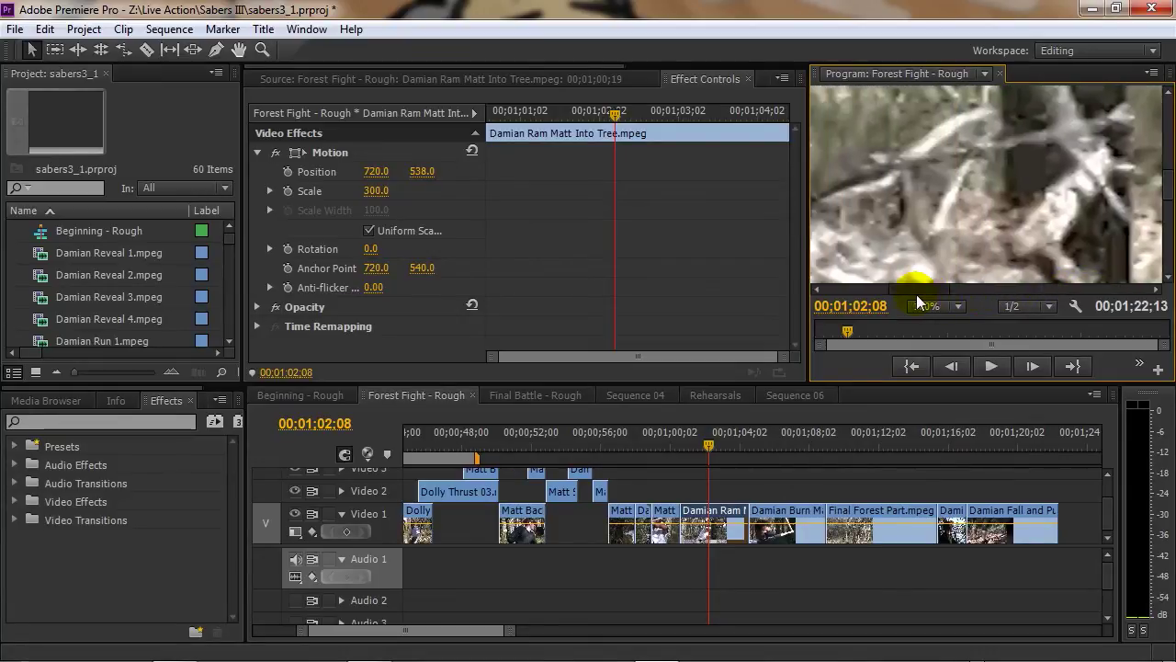
{"action": "mouse_move", "coordinate": [1163, 181]}
{"action": "left_mouse_down"}
{"action": "mouse_move", "coordinate": [1163, 121]}
{"action": "mouse_move", "coordinate": [1161, 182]}
{"action": "left_mouse_up"}
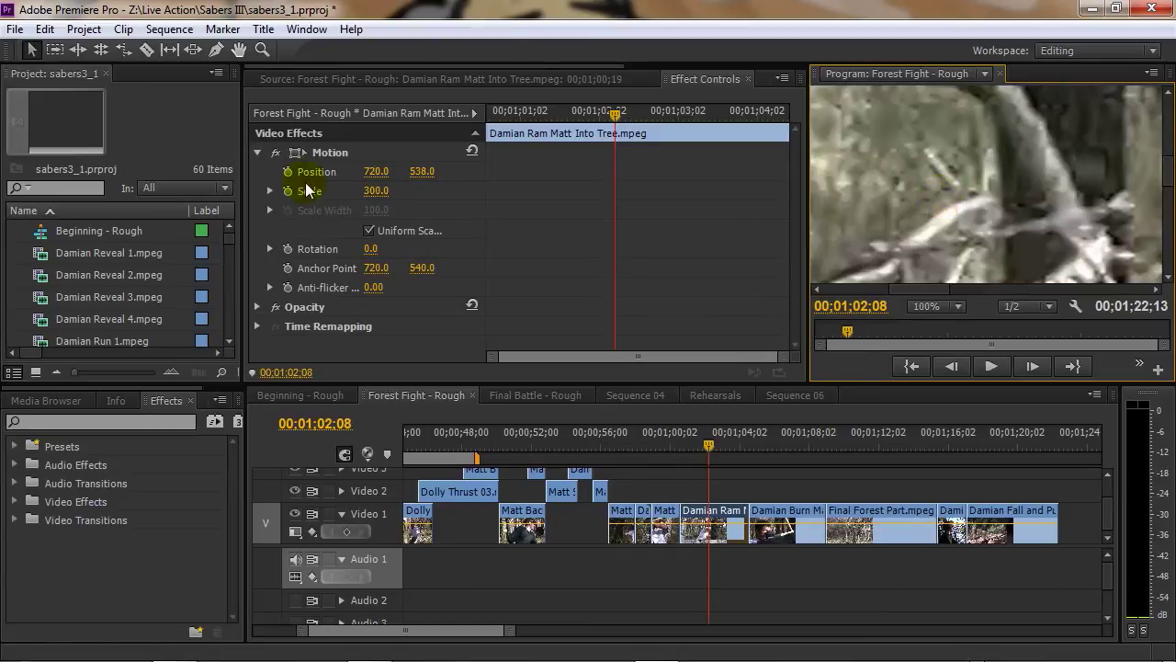
Set the Program monitor zoom to Fit and reset Scale to 100.
{"action": "left_click", "coordinate": [957, 306]}
{"action": "left_click", "coordinate": [948, 308]}
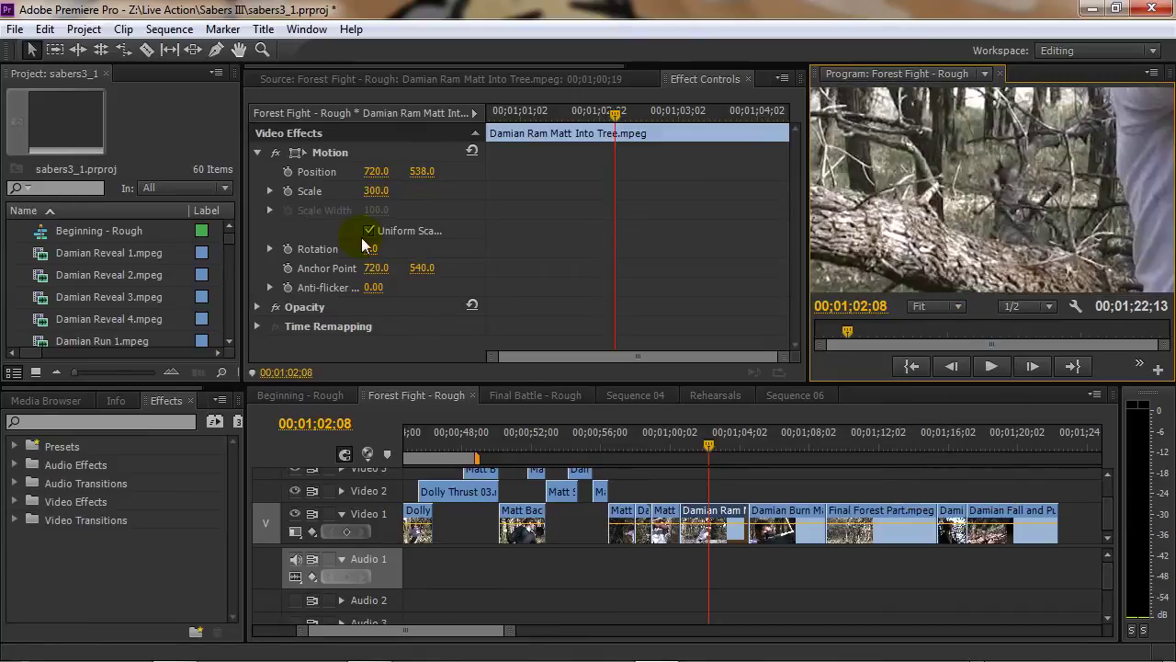
{"action": "left_click", "coordinate": [378, 190]}
{"action": "type", "text": "100"}
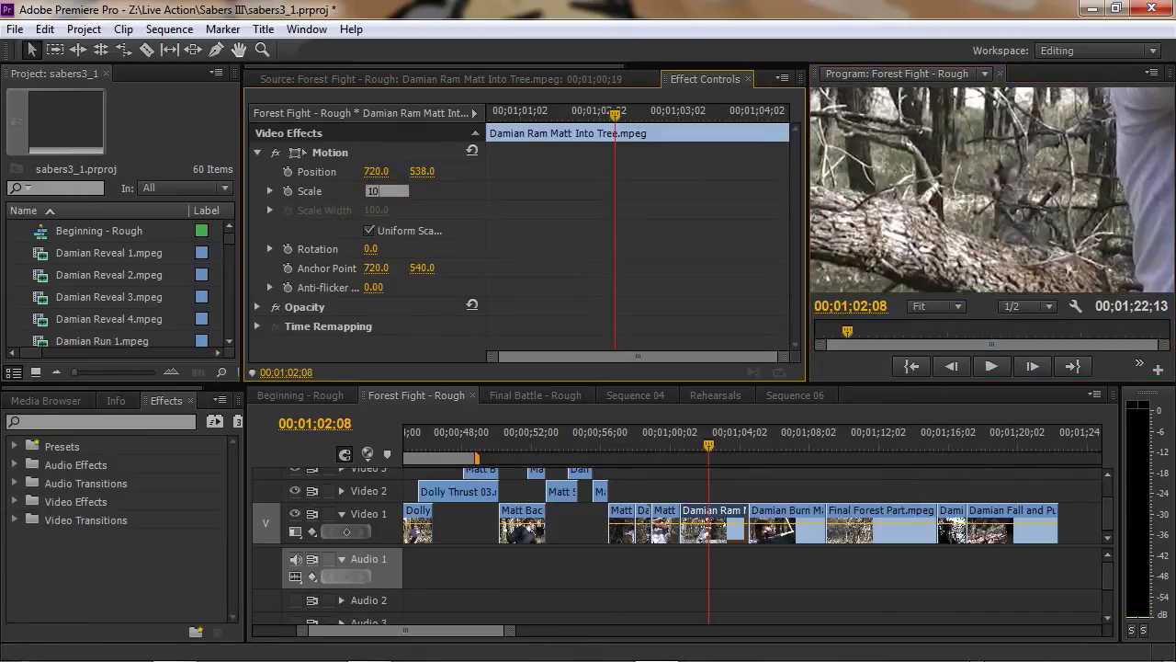
{"action": "key", "text": "Return"}
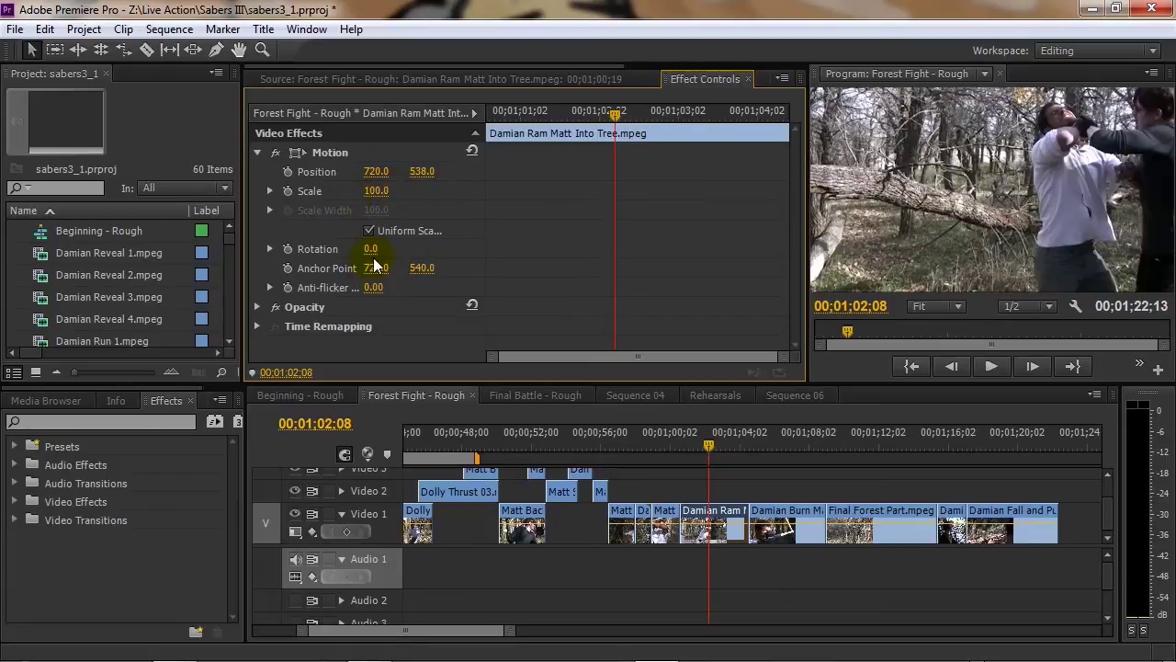
Tilt the clip with Rotation, then set Rotation back to 0°.
{"action": "left_click_drag", "start_coordinate": [370, 249], "coordinate": [340, 249]}
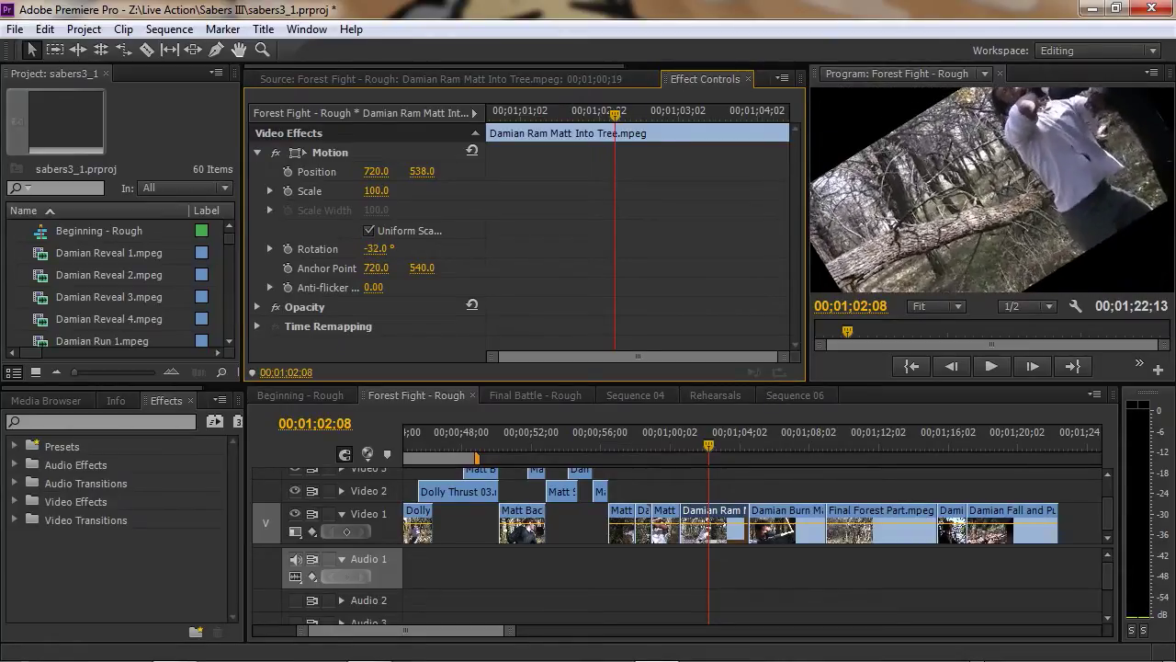
{"action": "left_click", "coordinate": [395, 249]}
{"action": "type", "text": "0"}
{"action": "key", "text": "Return"}
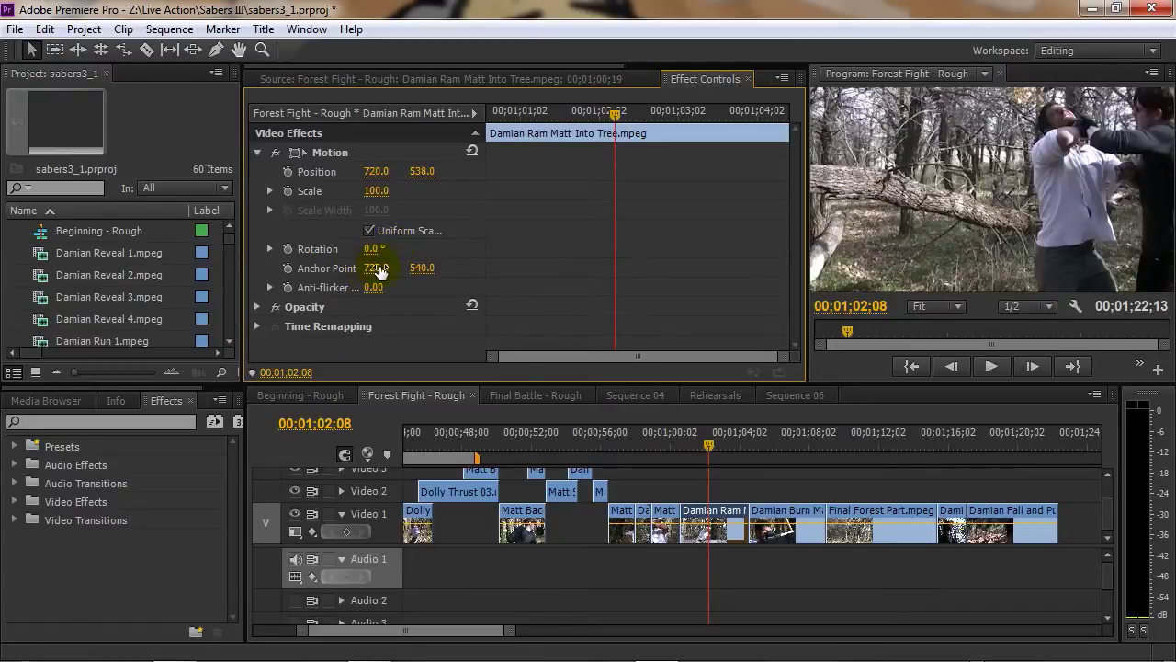
{"action": "left_click", "coordinate": [379, 267]}
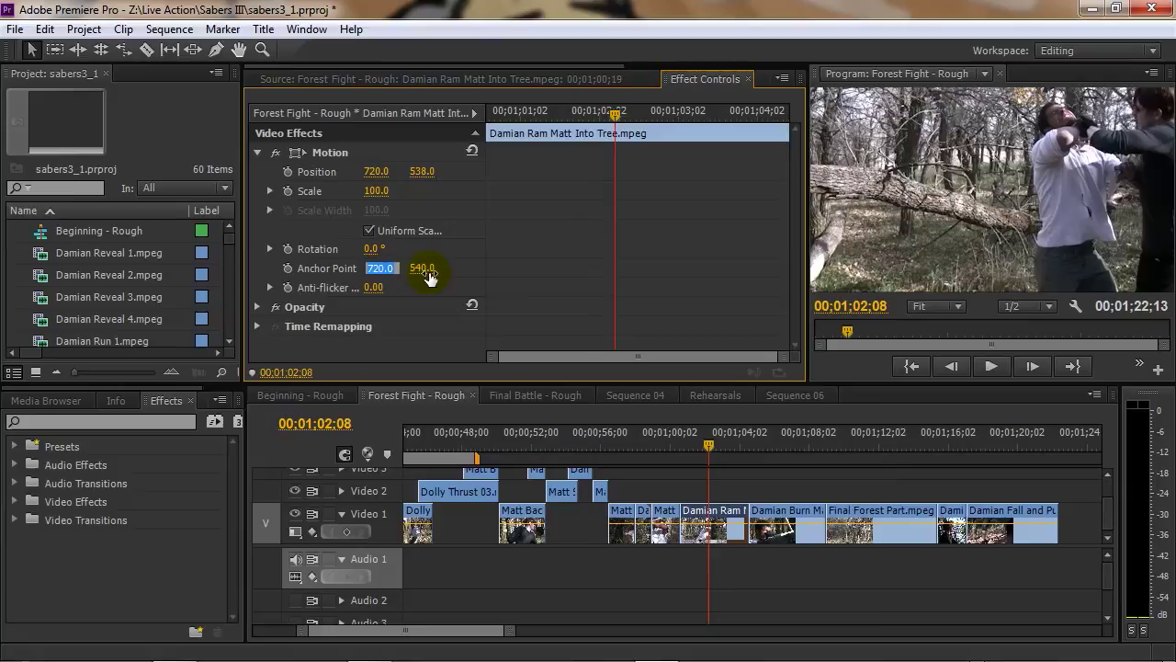
{"action": "type", "text": "0"}
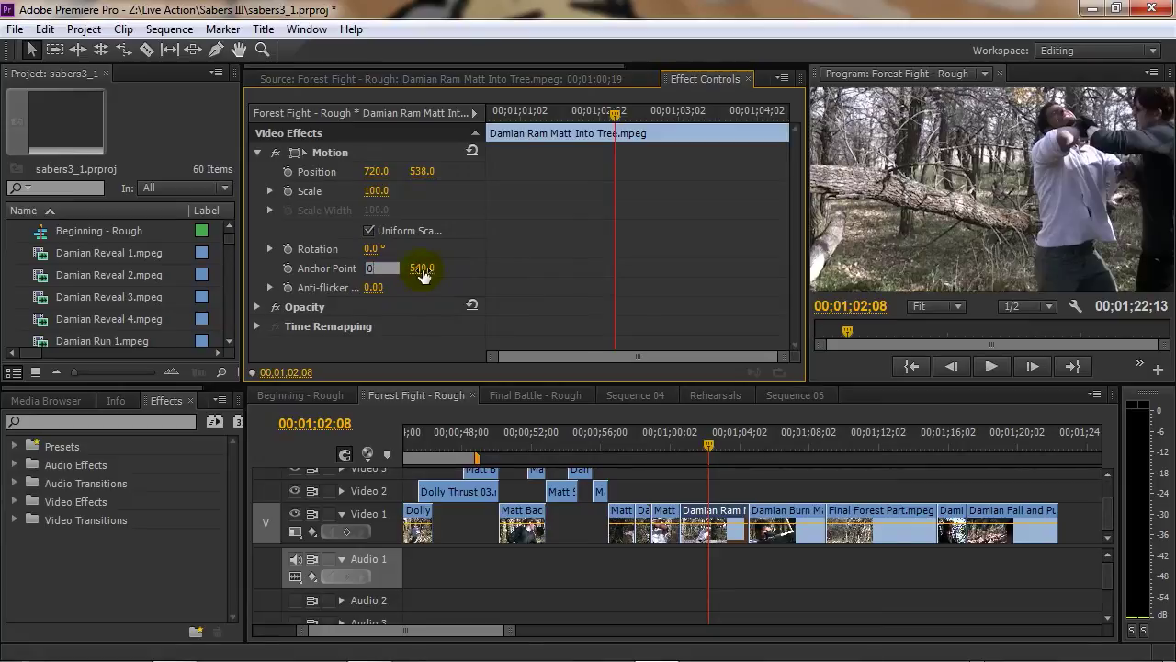
{"action": "key", "text": "Tab"}
{"action": "type", "text": "0"}
{"action": "key", "text": "Return"}
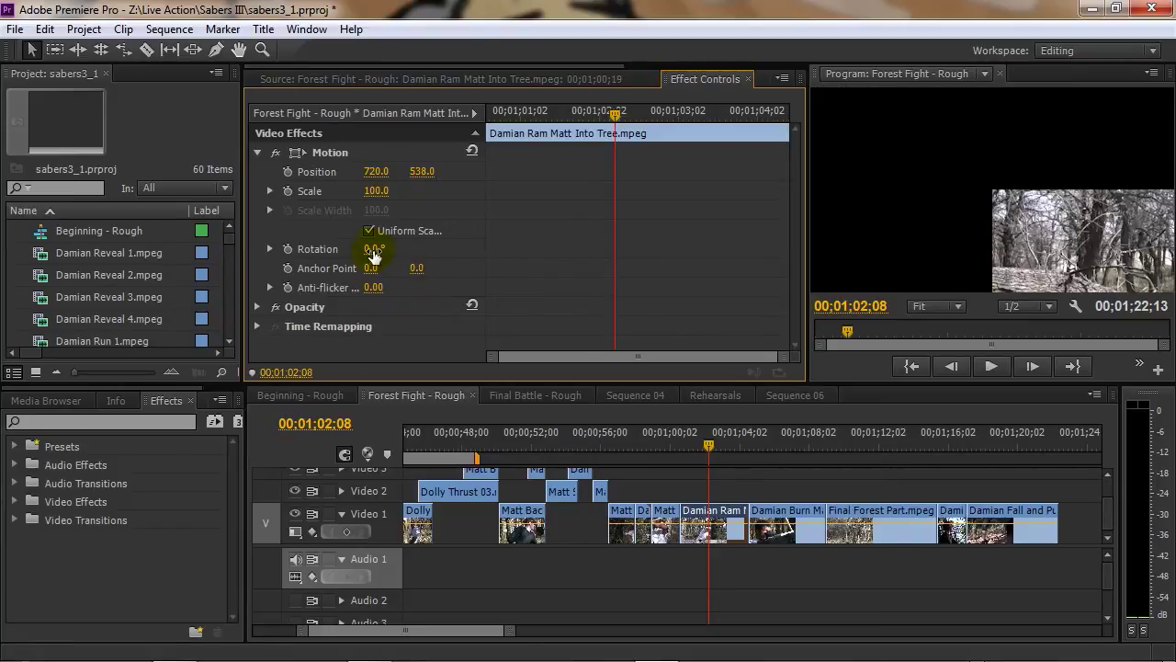
{"action": "left_click_drag", "start_coordinate": [376, 172], "coordinate": [211, 172]}
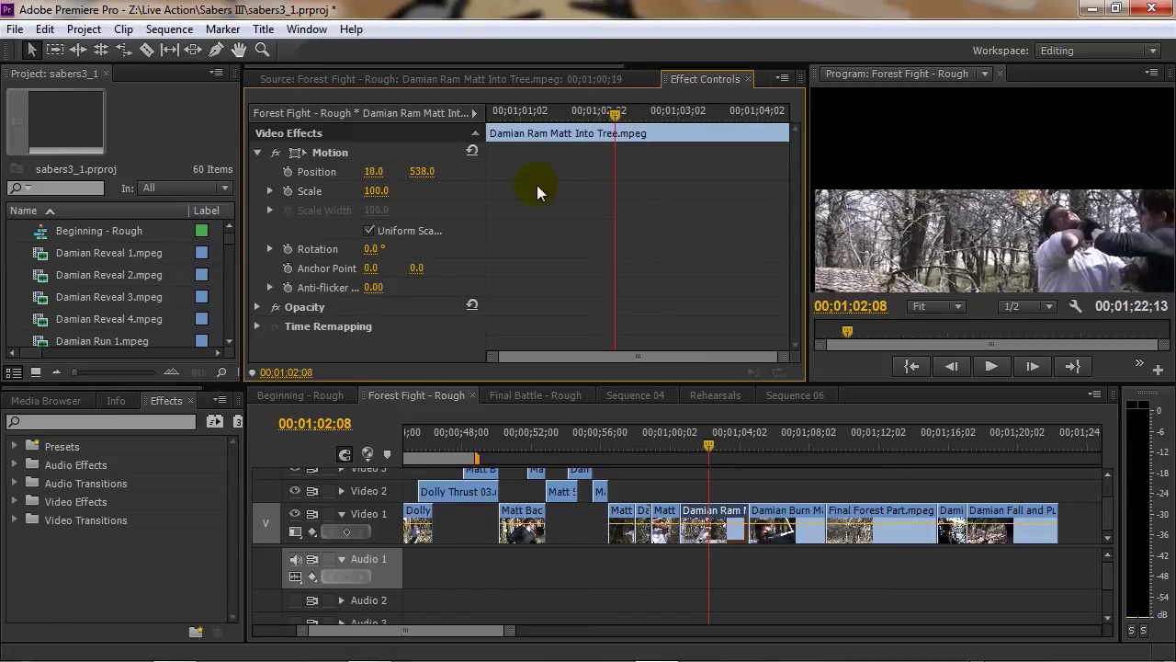
{"action": "left_click_drag", "start_coordinate": [422, 172], "coordinate": [193, 172]}
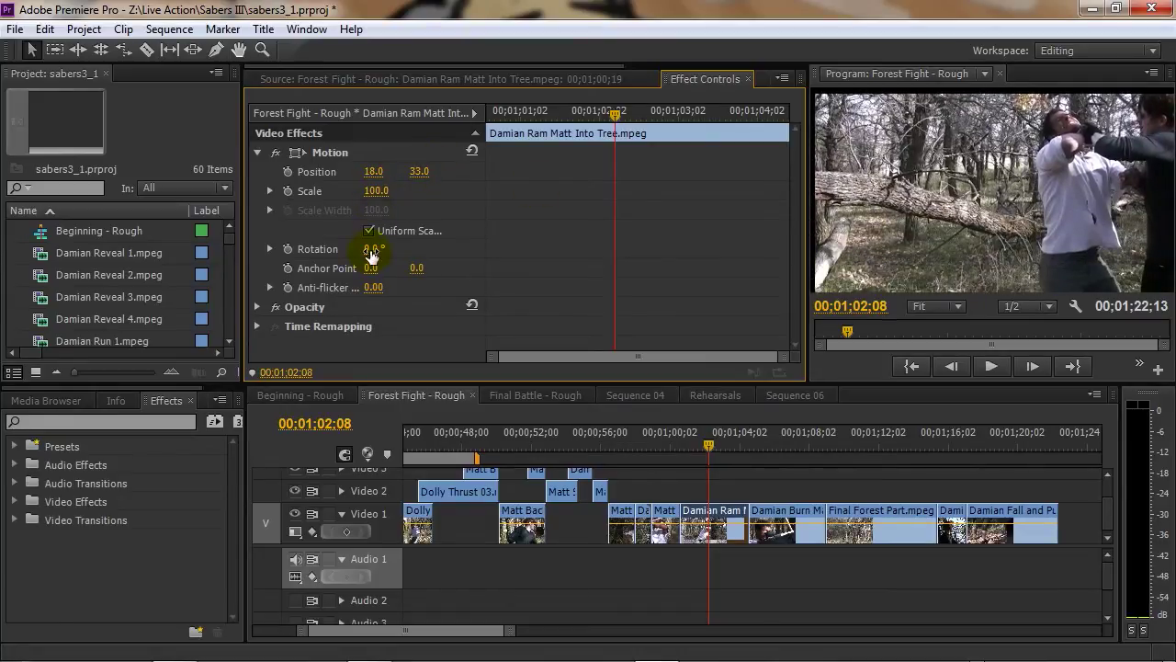
{"action": "mouse_move", "coordinate": [371, 248]}
{"action": "left_mouse_down"}
{"action": "mouse_move", "coordinate": [333, 248]}
{"action": "mouse_move", "coordinate": [384, 248]}
{"action": "mouse_move", "coordinate": [349, 248]}
{"action": "mouse_move", "coordinate": [371, 248]}
{"action": "left_mouse_up"}
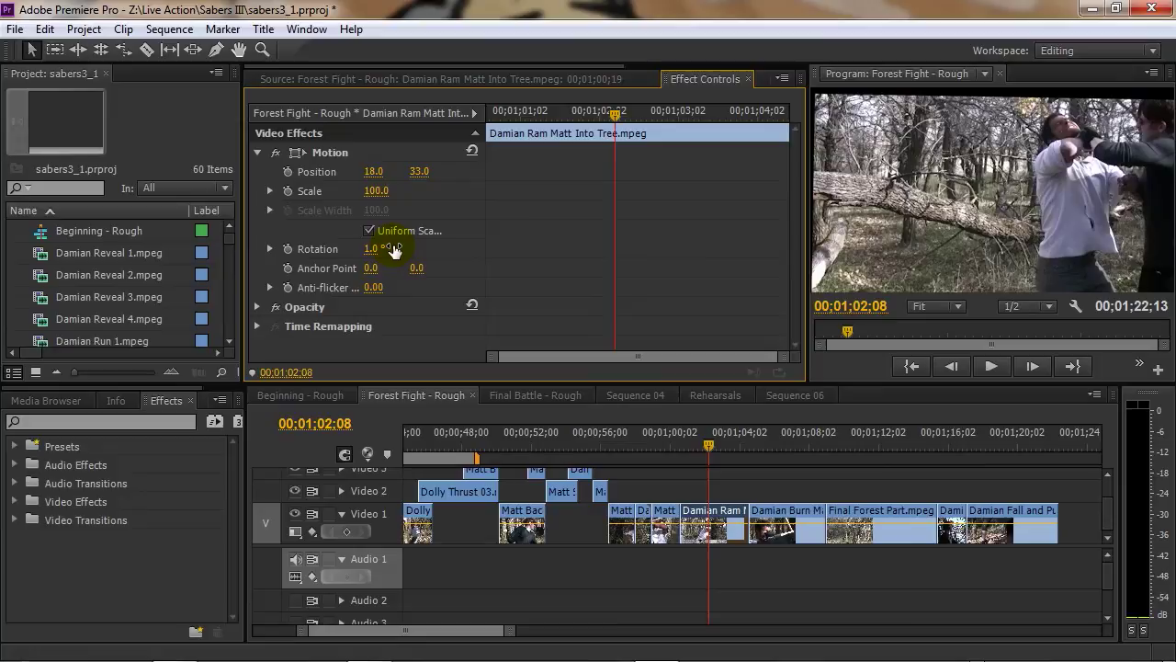
{"action": "key", "text": "ctrl+z"}
{"action": "key", "text": "ctrl+z"}
{"action": "key", "text": "ctrl+z"}
{"action": "key", "text": "ctrl+z"}
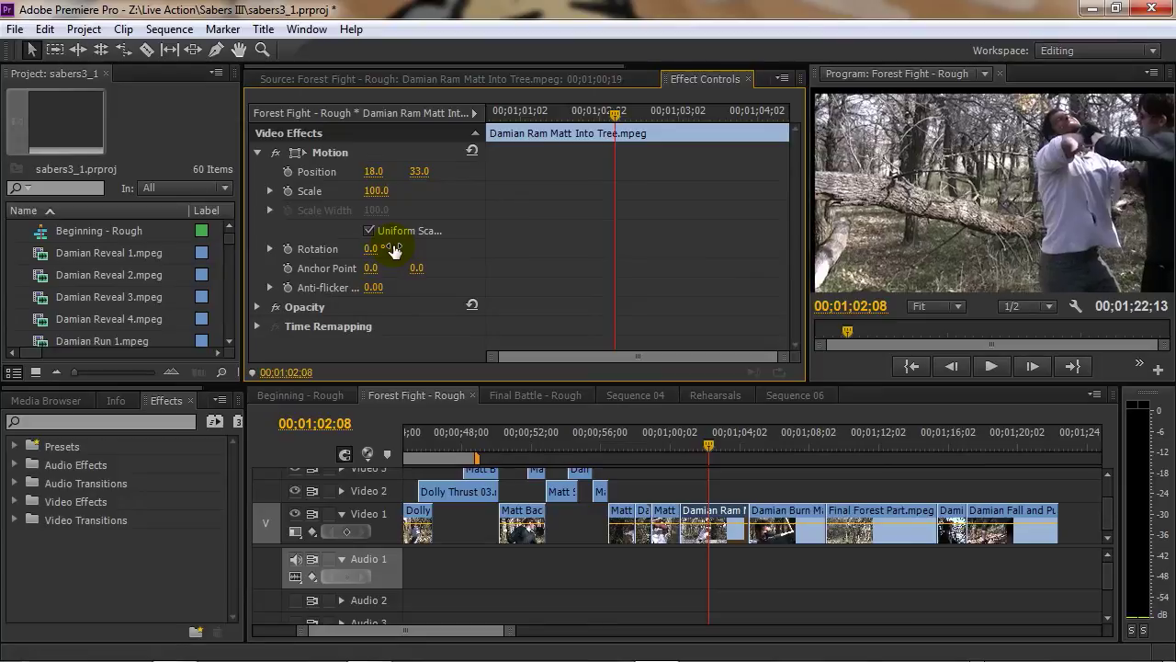
{"action": "key", "text": "ctrl+z"}
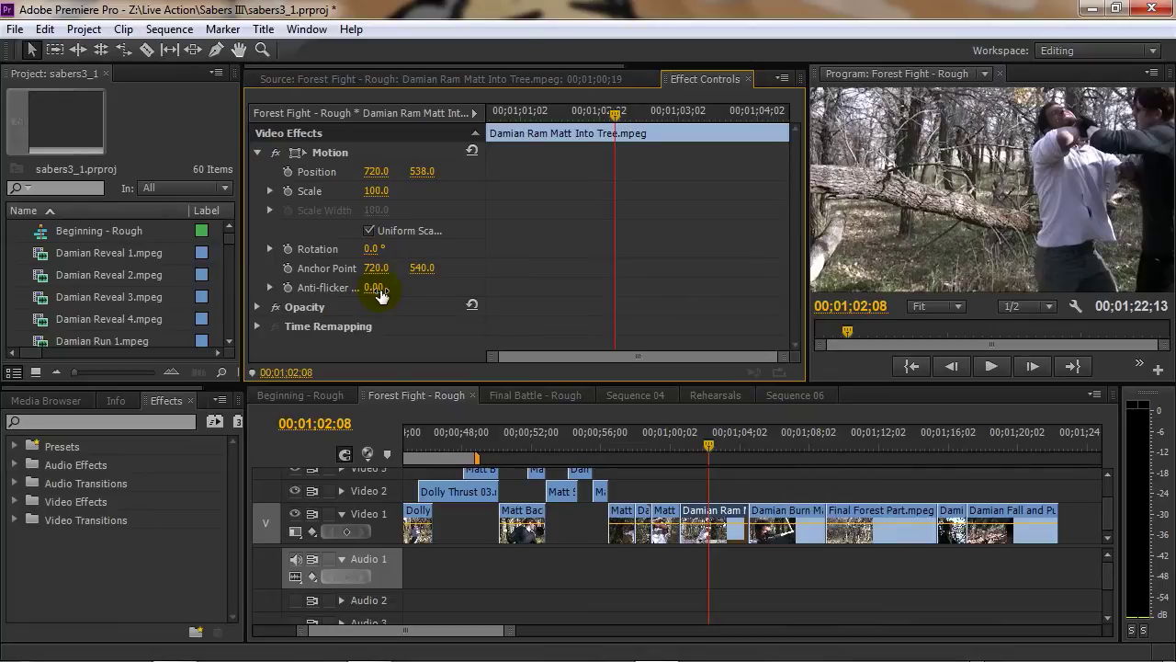
Expand Opacity, collapse Motion, and scrub Opacity down to 40.0%.
{"action": "left_click", "coordinate": [257, 306]}
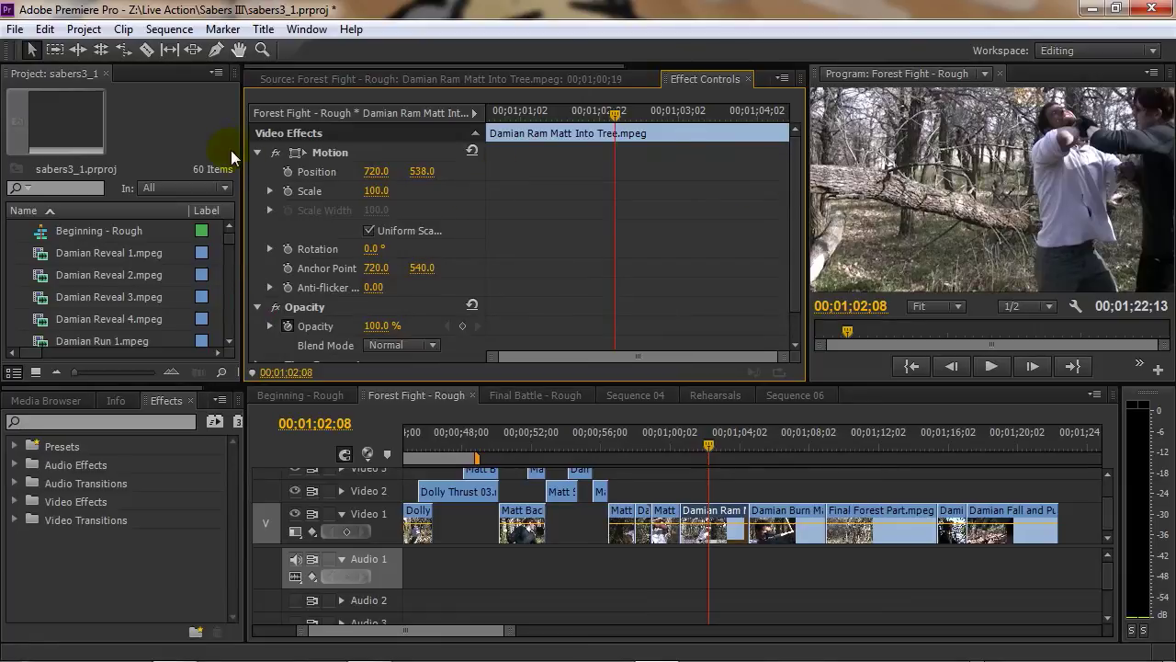
{"action": "left_click", "coordinate": [257, 153]}
{"action": "left_click_drag", "start_coordinate": [379, 191], "coordinate": [319, 191]}
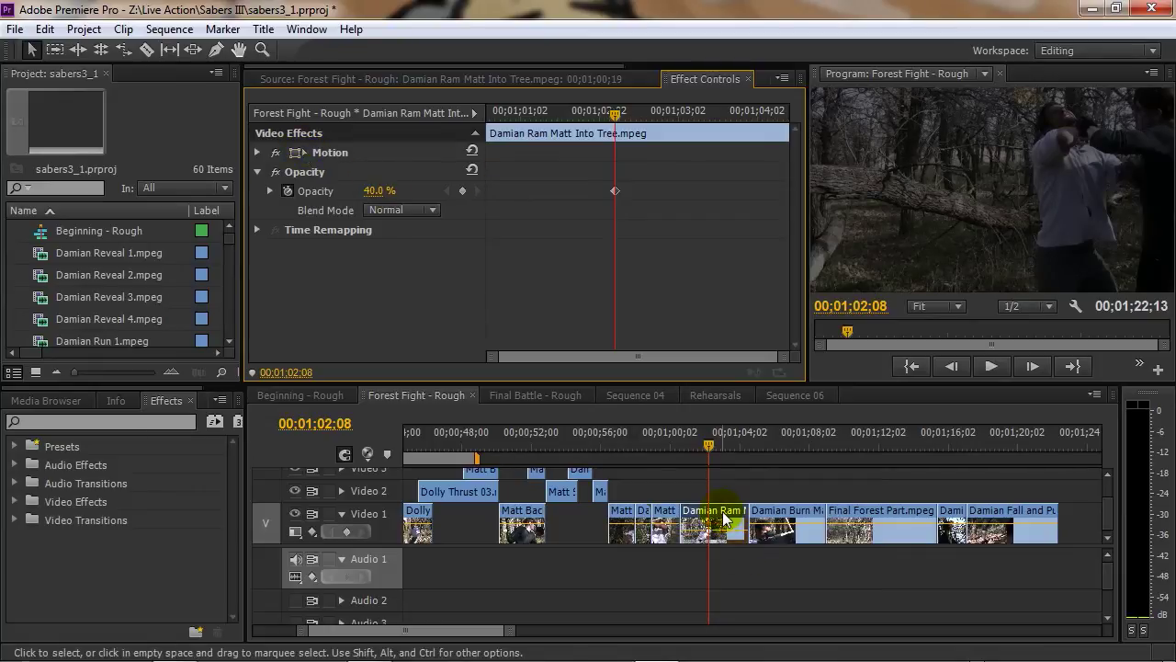
Move the clip onto Video 2 and try Lighten, Screen, Color Dodge and Linear Dodge (Add) blends.
{"action": "left_click_drag", "start_coordinate": [719, 510], "coordinate": [782, 496]}
{"action": "left_click_drag", "start_coordinate": [765, 448], "coordinate": [769, 448]}
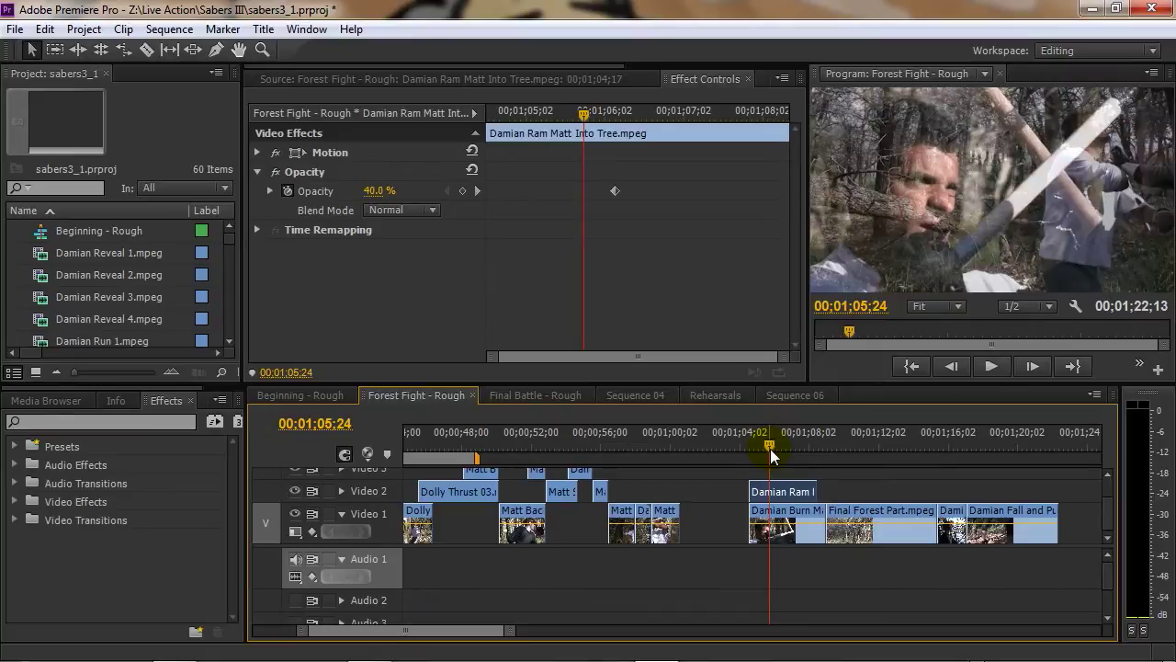
{"action": "left_click", "coordinate": [409, 211]}
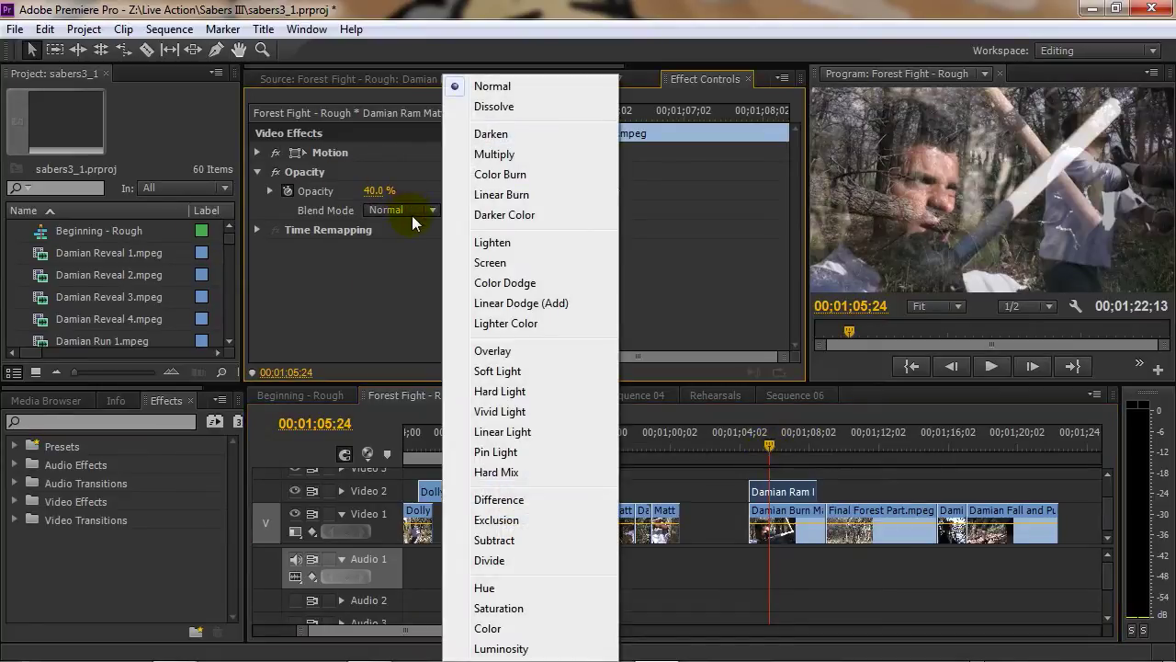
{"action": "left_click", "coordinate": [505, 246]}
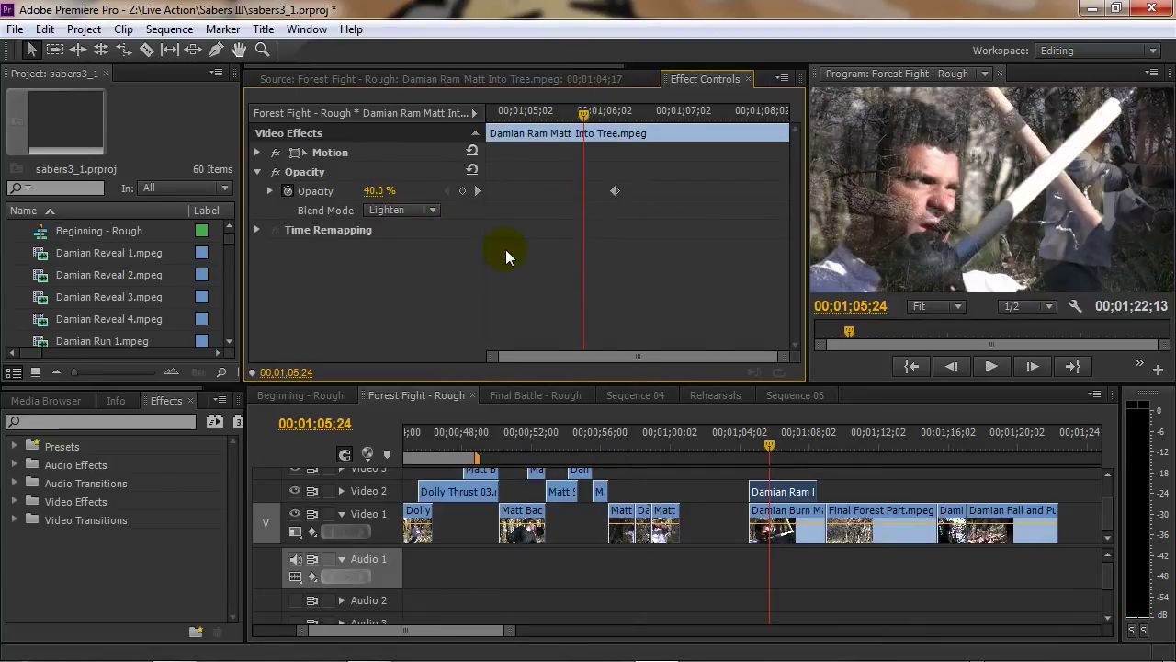
{"action": "left_click", "coordinate": [424, 209]}
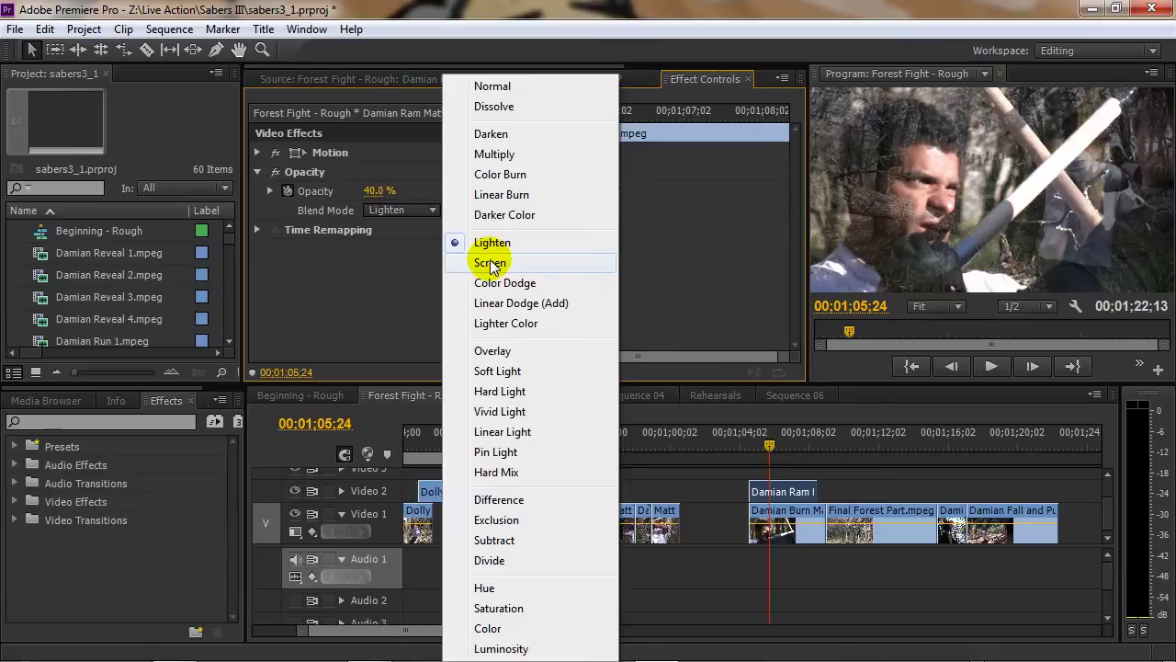
{"action": "left_click", "coordinate": [490, 263]}
{"action": "left_click", "coordinate": [411, 211]}
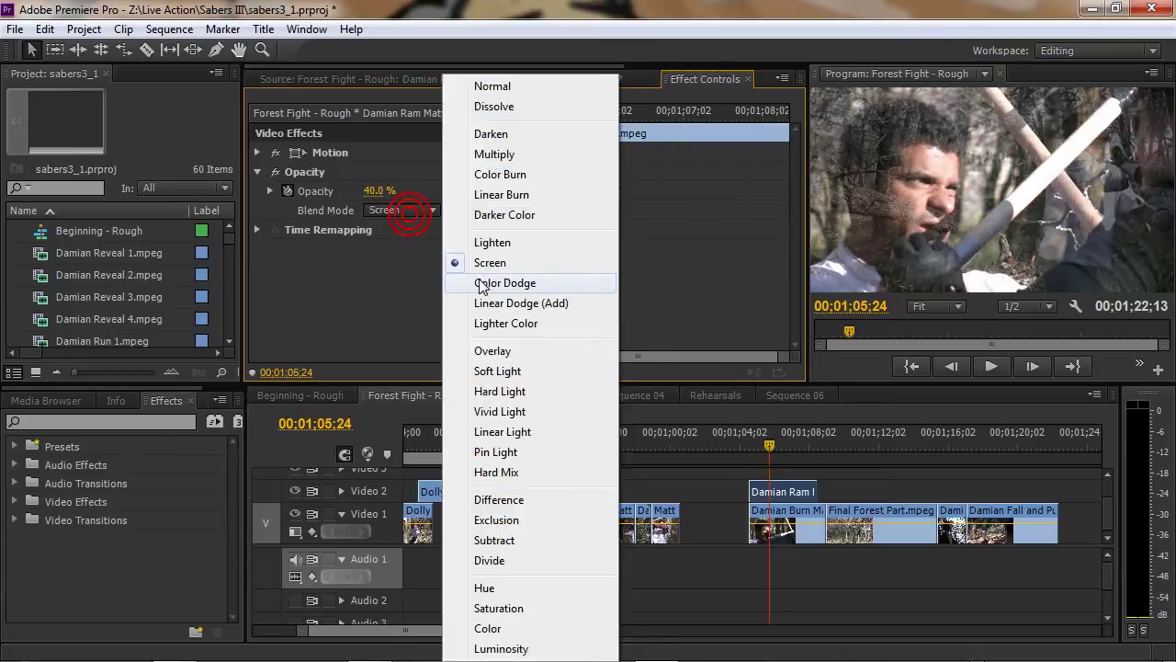
{"action": "left_click", "coordinate": [479, 285]}
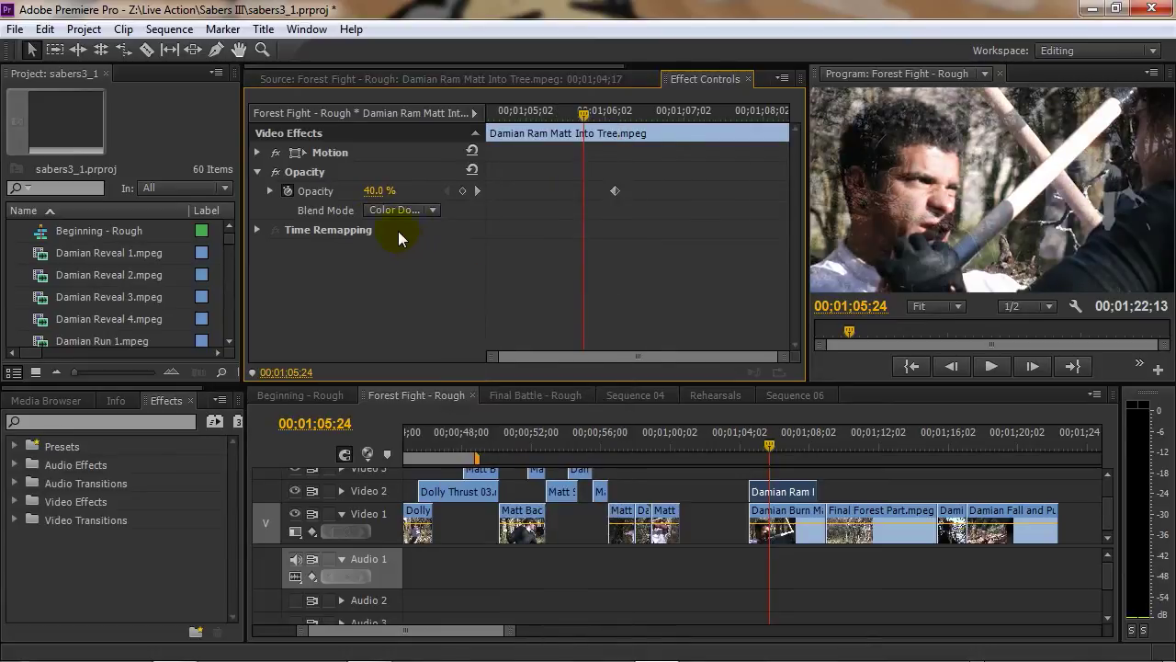
{"action": "left_click", "coordinate": [430, 210]}
{"action": "left_click", "coordinate": [511, 305]}
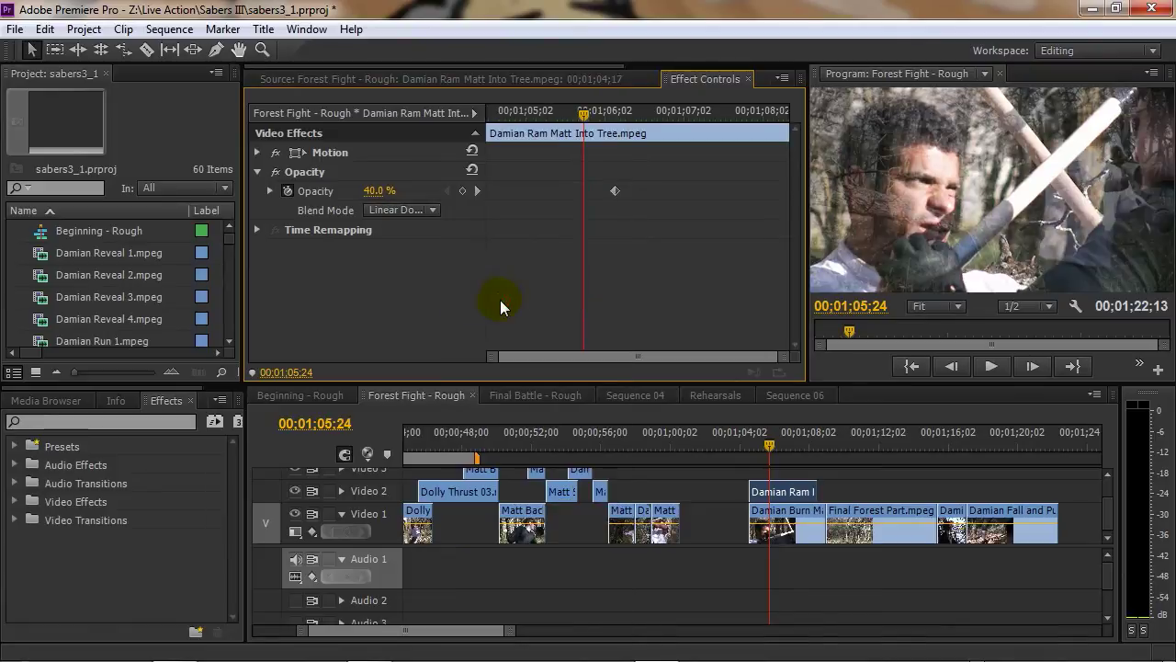
Apply Darken, step to another mode, then undo back to Video 1 and reselect the clip.
{"action": "left_click", "coordinate": [407, 210]}
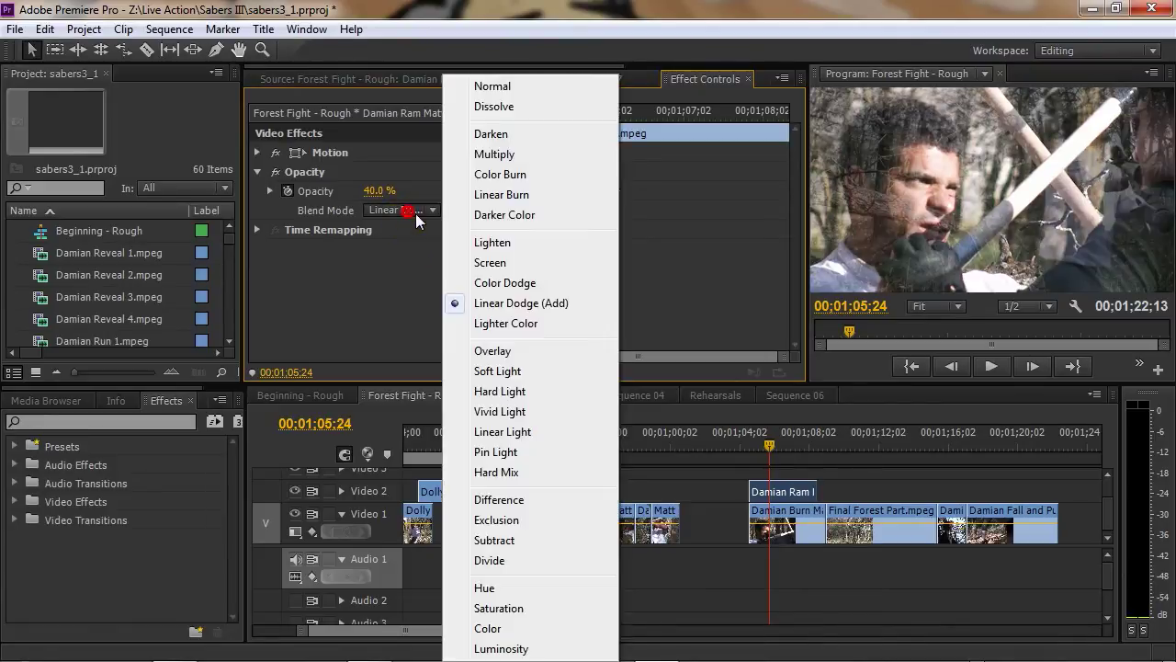
{"action": "left_click", "coordinate": [525, 130]}
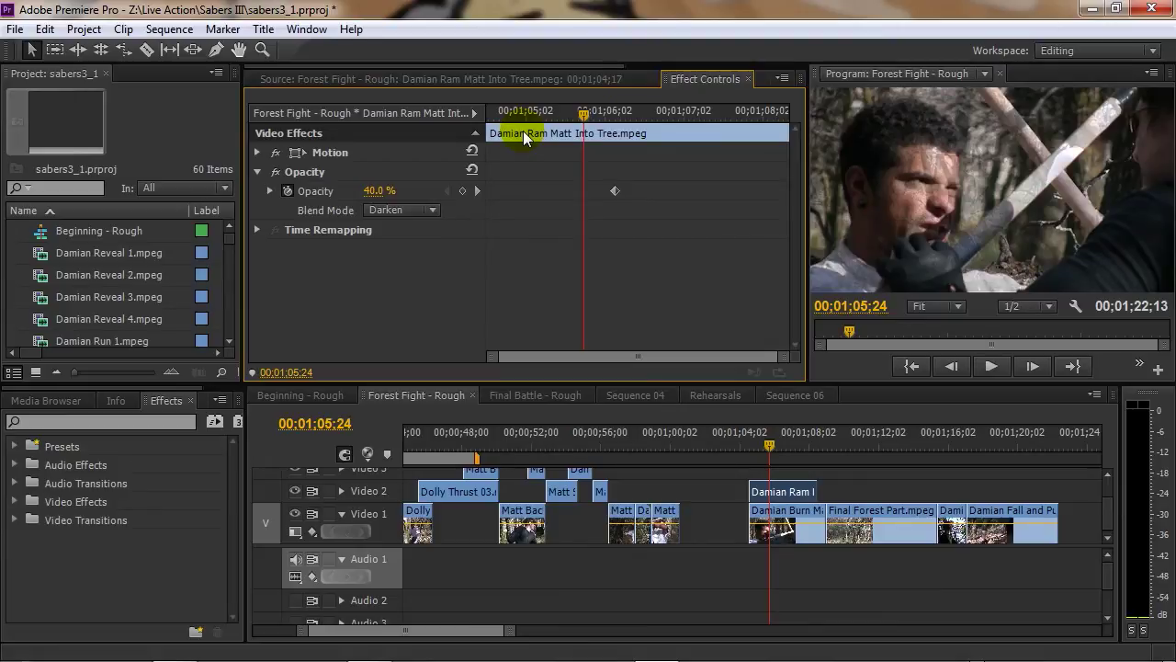
{"action": "key", "text": "Down"}
{"action": "key", "text": "Down"}
{"action": "key", "text": "Down"}
{"action": "key", "text": "Down"}
{"action": "key", "text": "Down"}
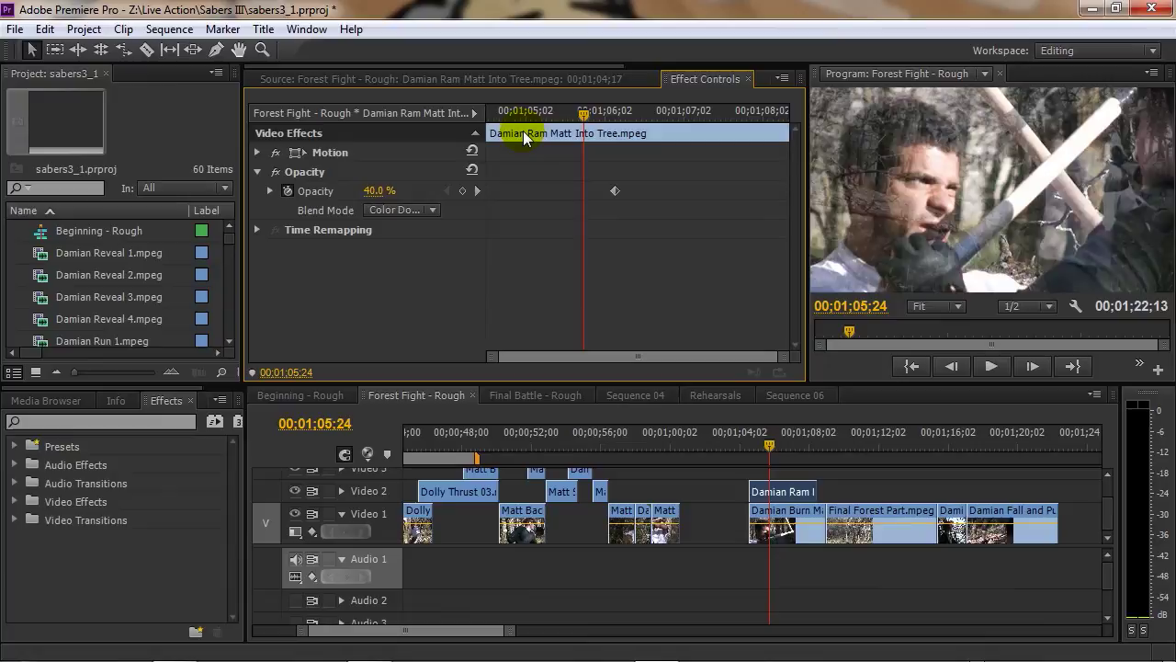
{"action": "key", "text": "ctrl+z"}
{"action": "key", "text": "ctrl+z"}
{"action": "key", "text": "ctrl+z"}
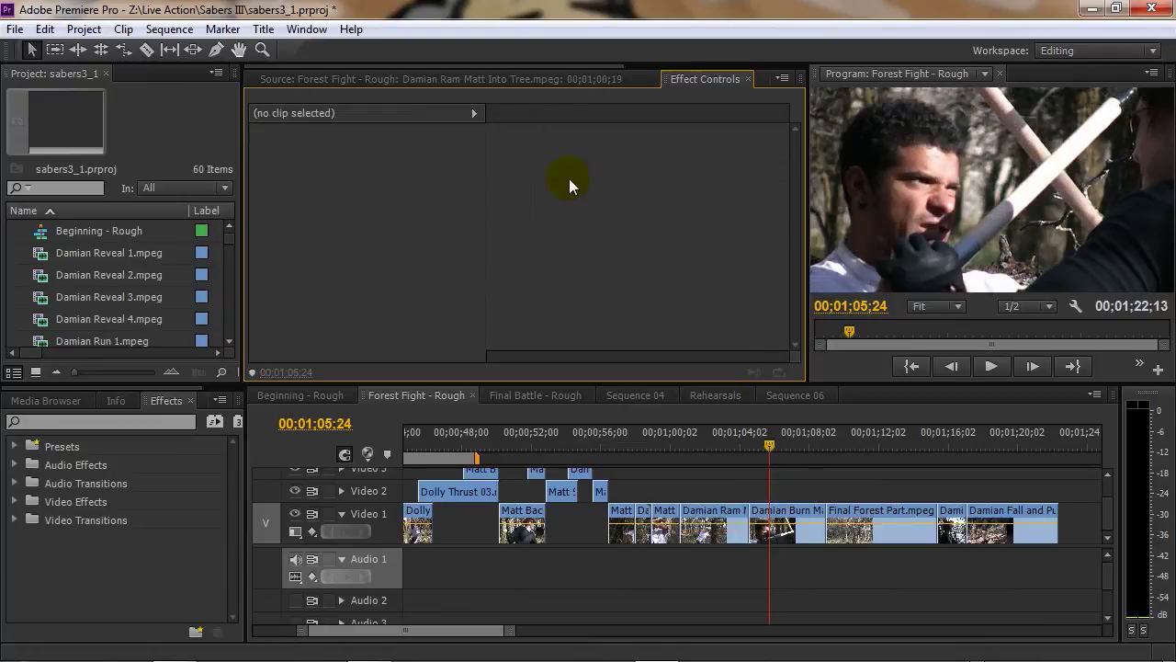
{"action": "left_click", "coordinate": [709, 450]}
Expand Time Remapping, collapse Opacity, slow the clip's speed and play it back.
{"action": "left_click", "coordinate": [721, 514]}
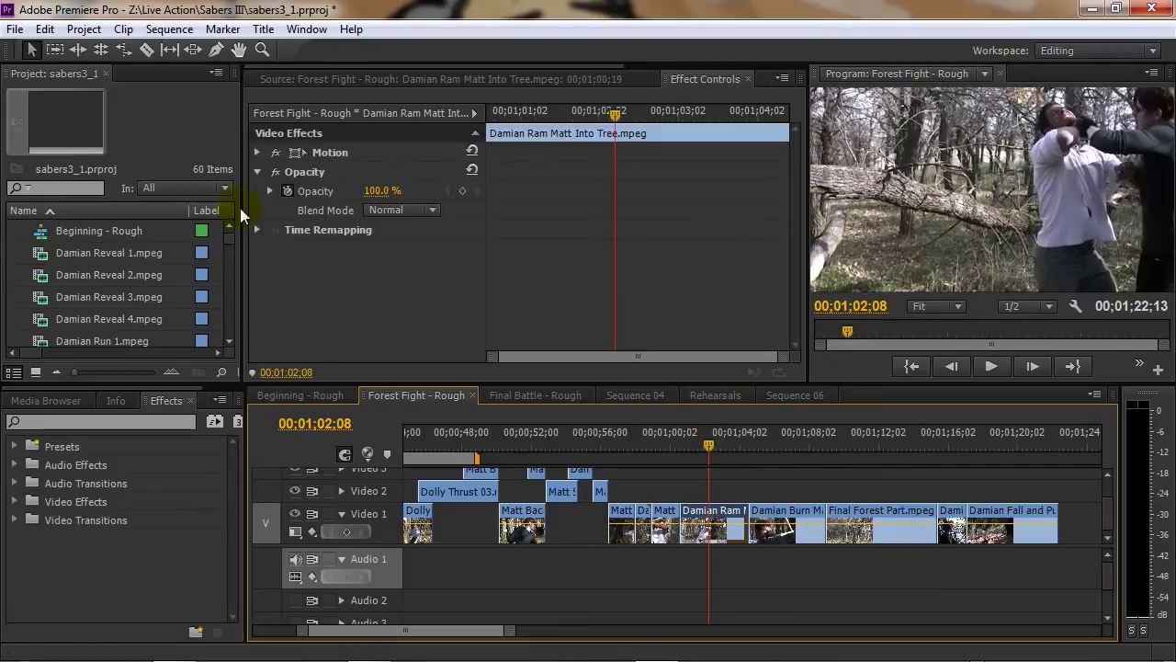
{"action": "left_click", "coordinate": [257, 230]}
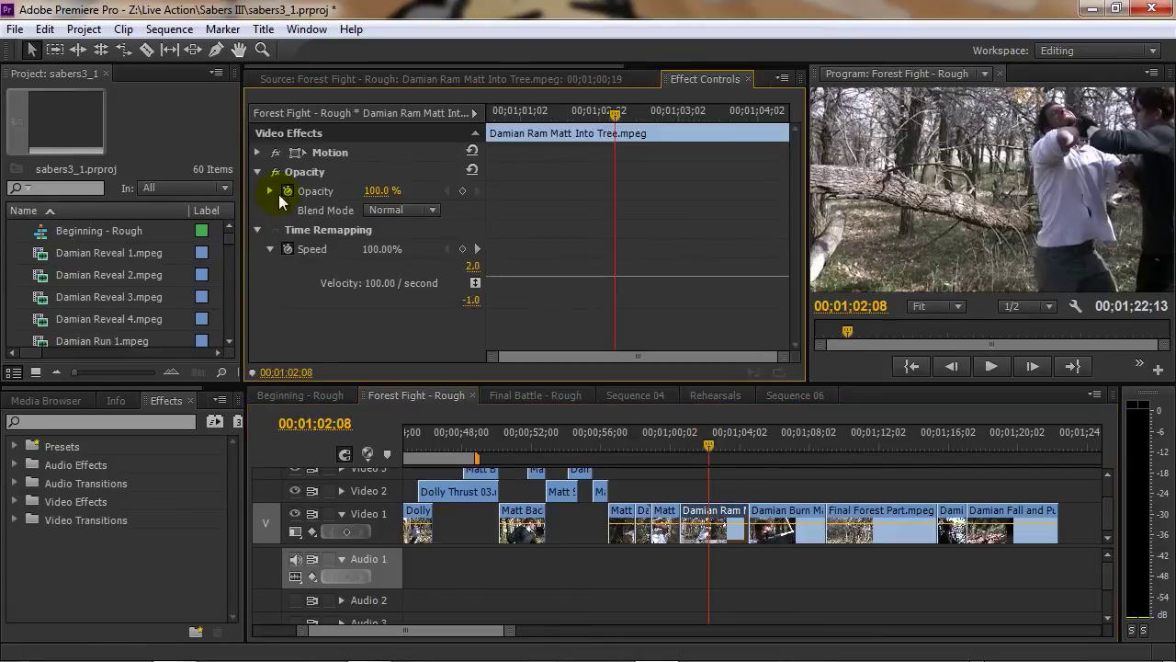
{"action": "left_click", "coordinate": [257, 172]}
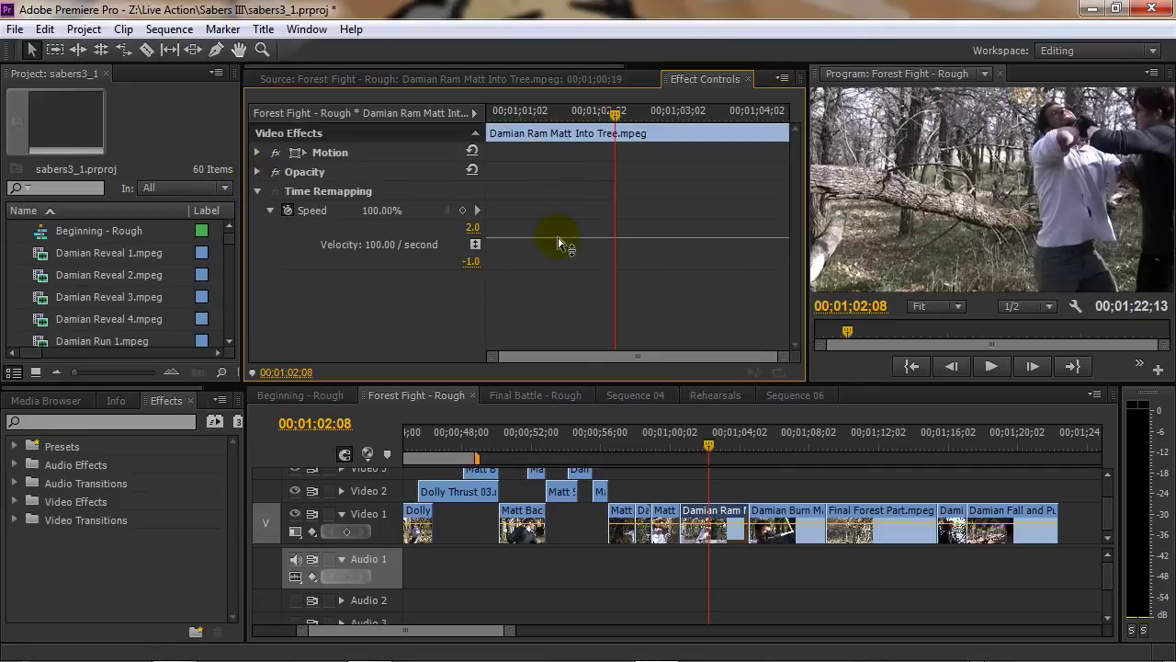
{"action": "mouse_move", "coordinate": [559, 243]}
{"action": "left_mouse_down"}
{"action": "mouse_move", "coordinate": [556, 273]}
{"action": "mouse_move", "coordinate": [570, 241]}
{"action": "left_mouse_up"}
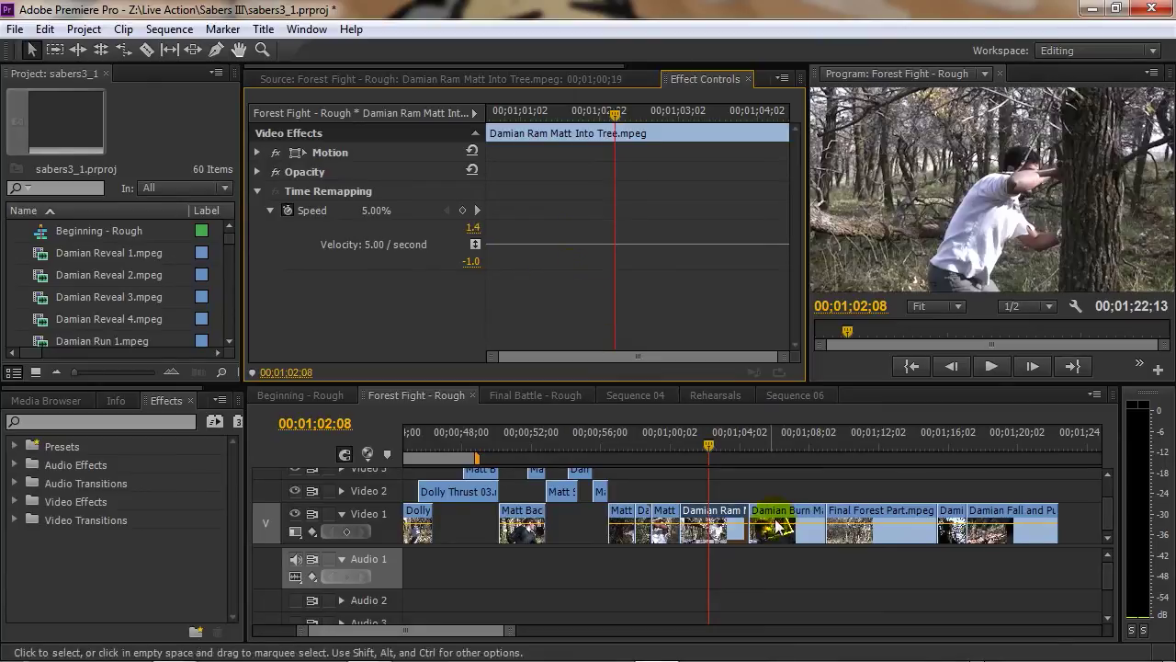
{"action": "left_click", "coordinate": [703, 446]}
{"action": "left_click_drag", "start_coordinate": [705, 447], "coordinate": [688, 446]}
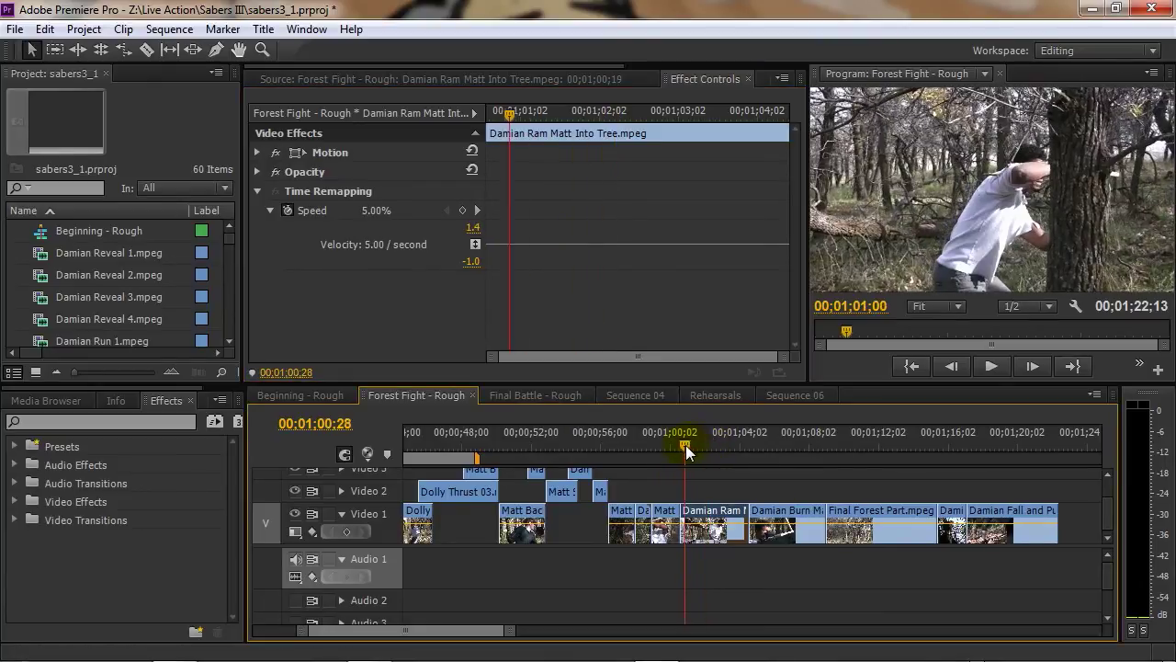
{"action": "left_click", "coordinate": [979, 366]}
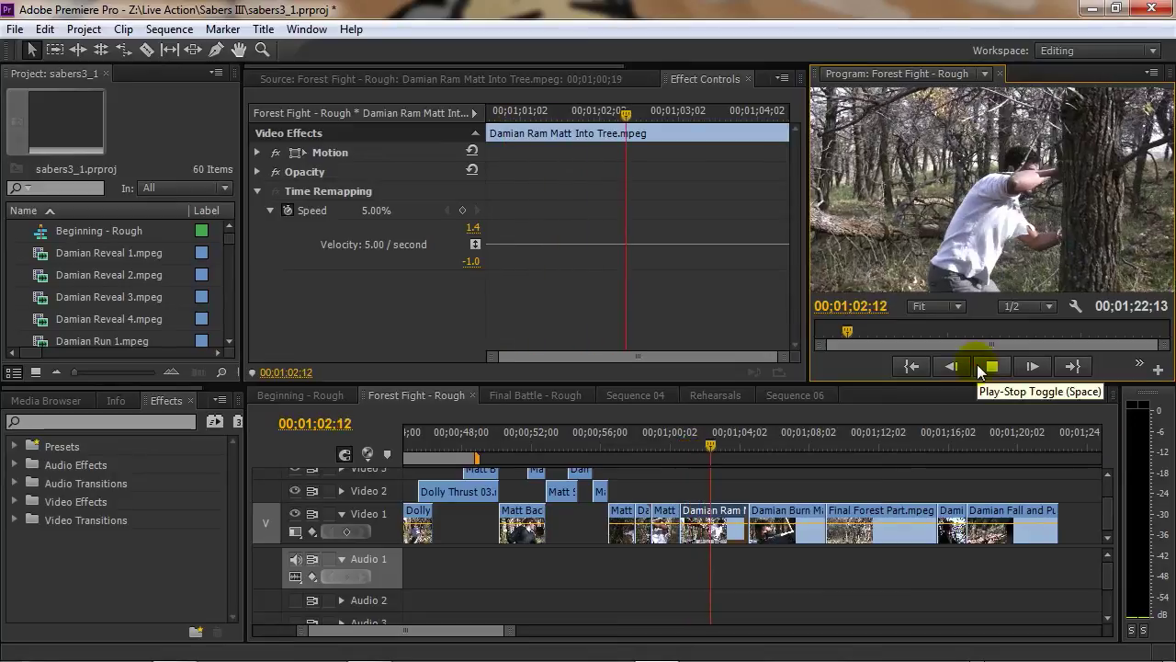
{"action": "left_click", "coordinate": [977, 365]}
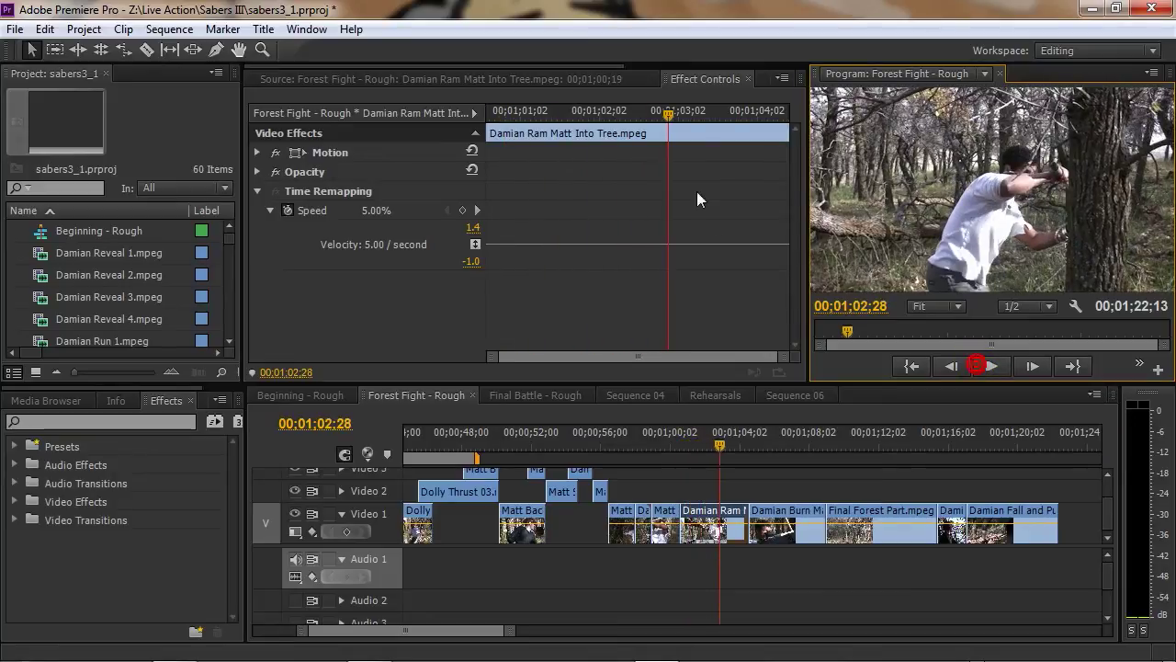
Speed the clip back up with the speed band and review it in playback.
{"action": "left_click_drag", "start_coordinate": [383, 214], "coordinate": [579, 235]}
{"action": "left_click", "coordinate": [570, 244]}
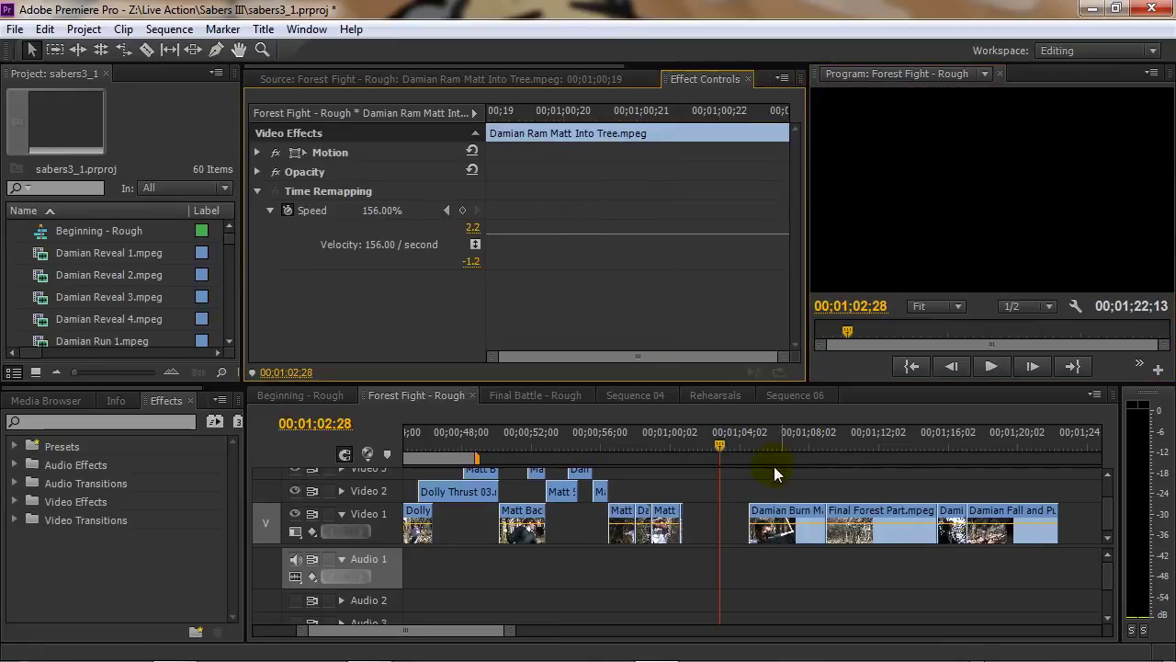
{"action": "left_click", "coordinate": [664, 444]}
{"action": "left_click_drag", "start_coordinate": [664, 444], "coordinate": [677, 468]}
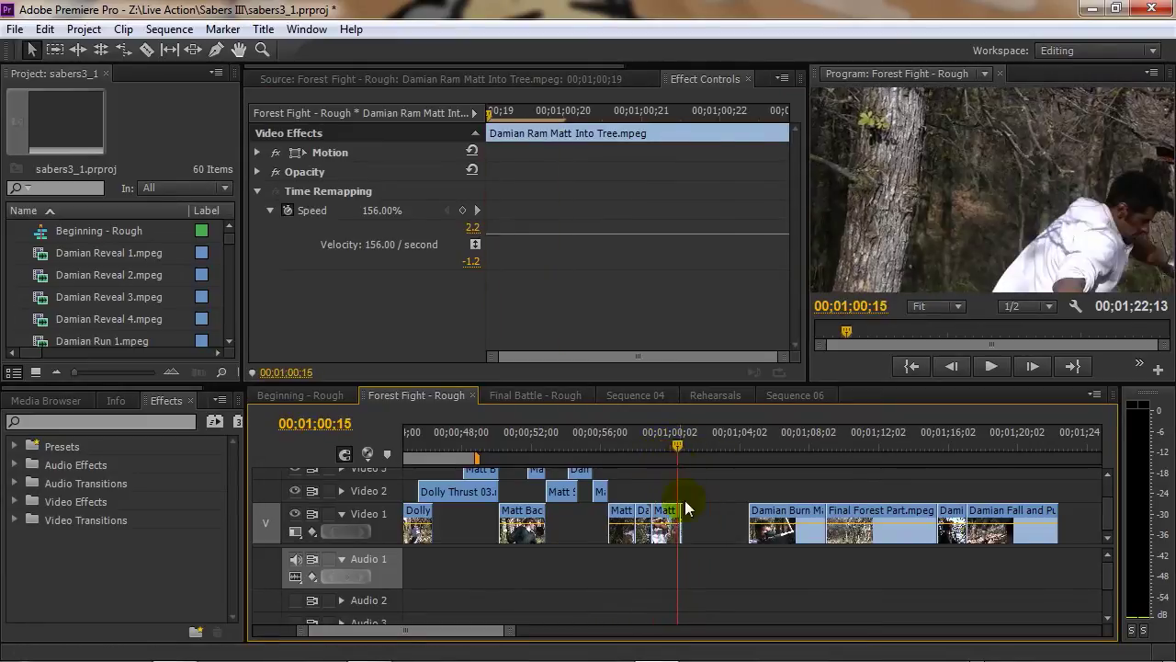
{"action": "left_click", "coordinate": [990, 366]}
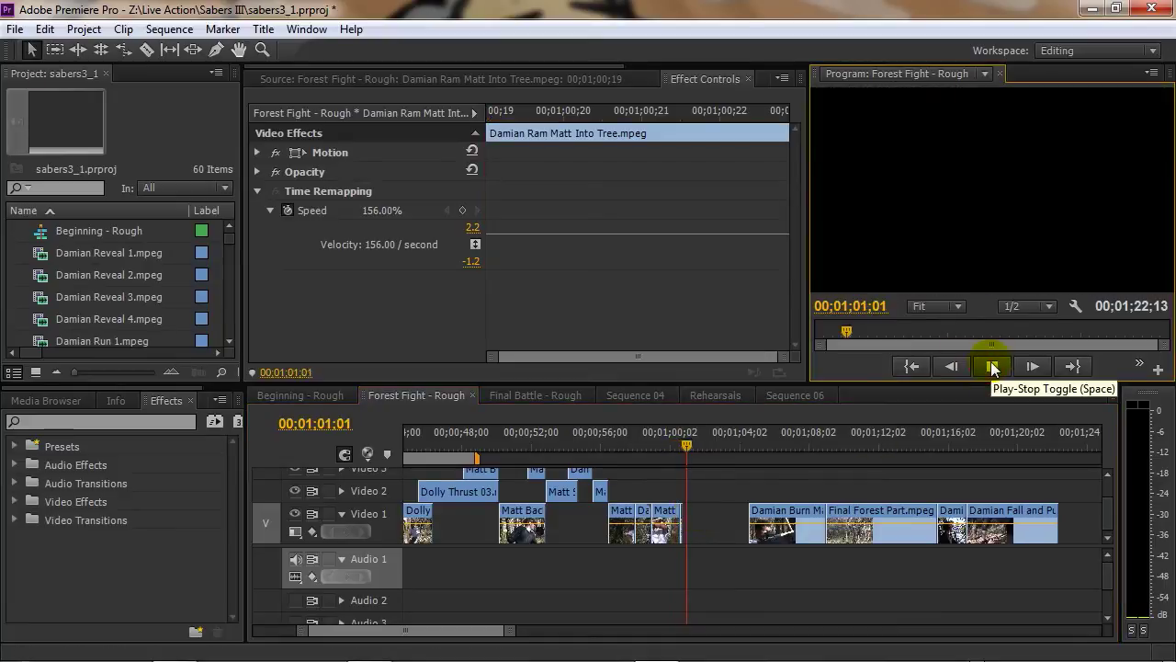
{"action": "left_click", "coordinate": [991, 365]}
Extend the clip's end to fill the gap, play it, then undo the edits.
{"action": "left_click_drag", "start_coordinate": [696, 508], "coordinate": [715, 511]}
{"action": "left_click_drag", "start_coordinate": [691, 439], "coordinate": [681, 446]}
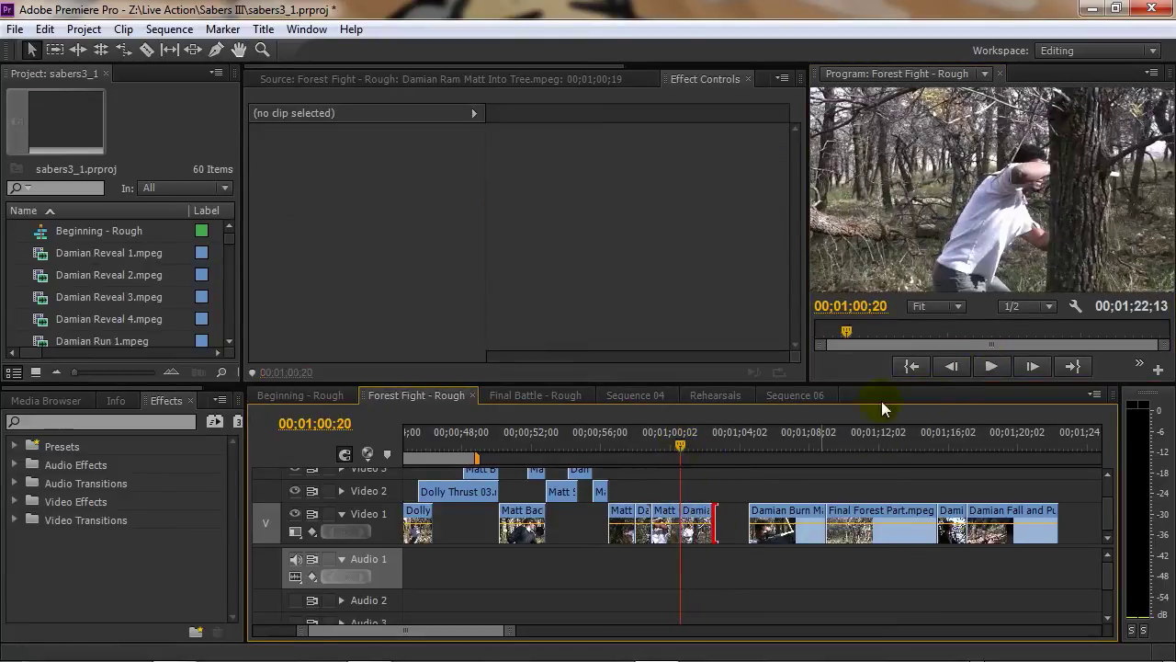
{"action": "left_click", "coordinate": [990, 366]}
{"action": "left_click", "coordinate": [990, 366]}
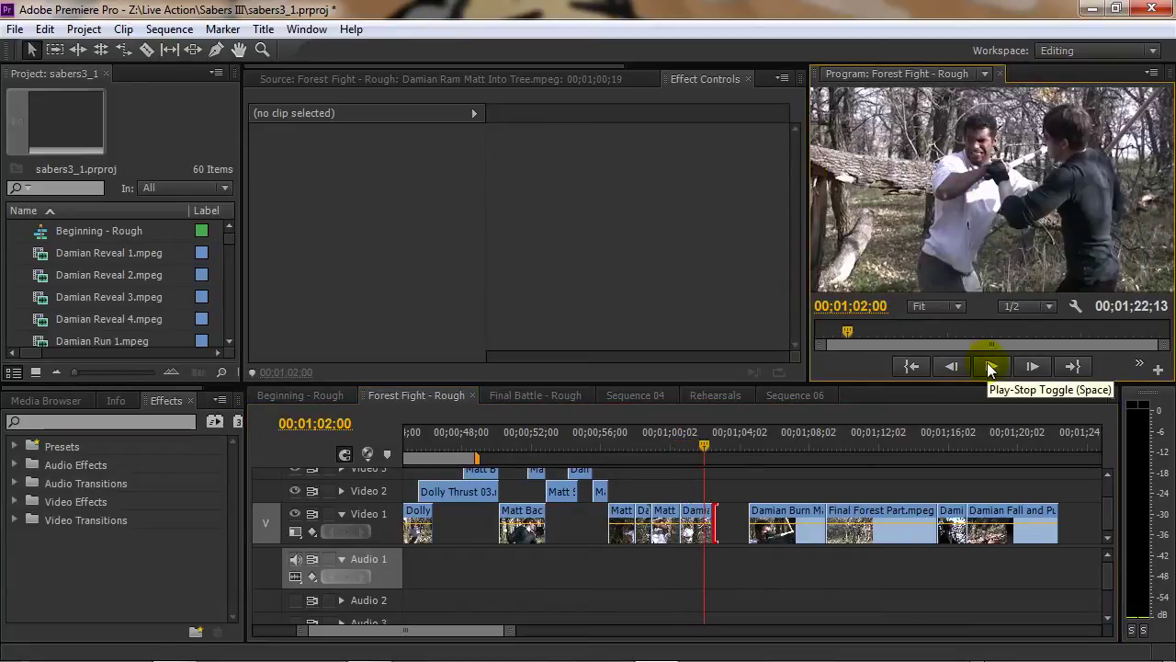
{"action": "key", "text": "Delete"}
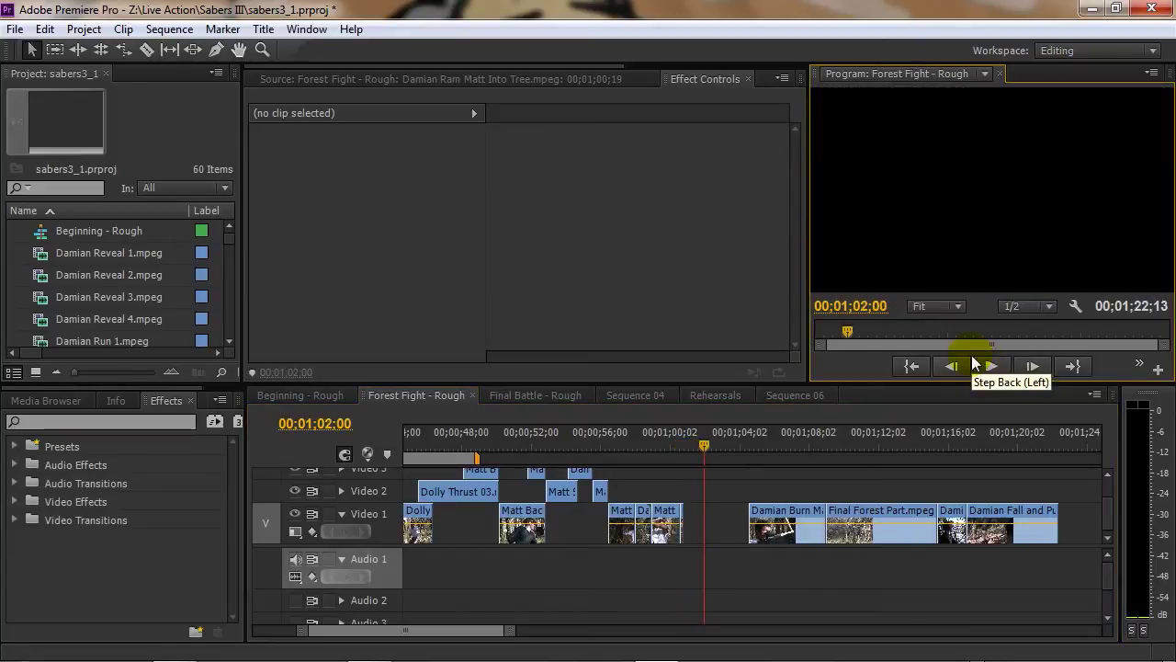
{"action": "key", "text": "ctrl+z"}
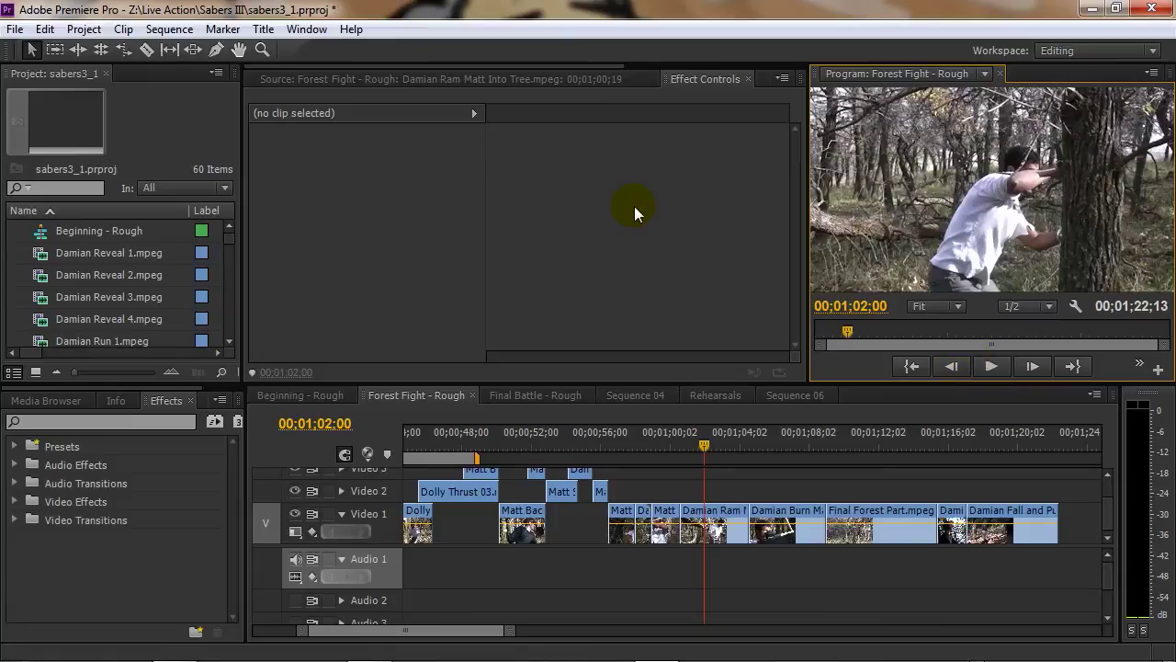
Delete and restore the clip on Video 1, then reselect it and expand Motion.
{"action": "left_click", "coordinate": [709, 514]}
{"action": "key", "text": "Delete"}
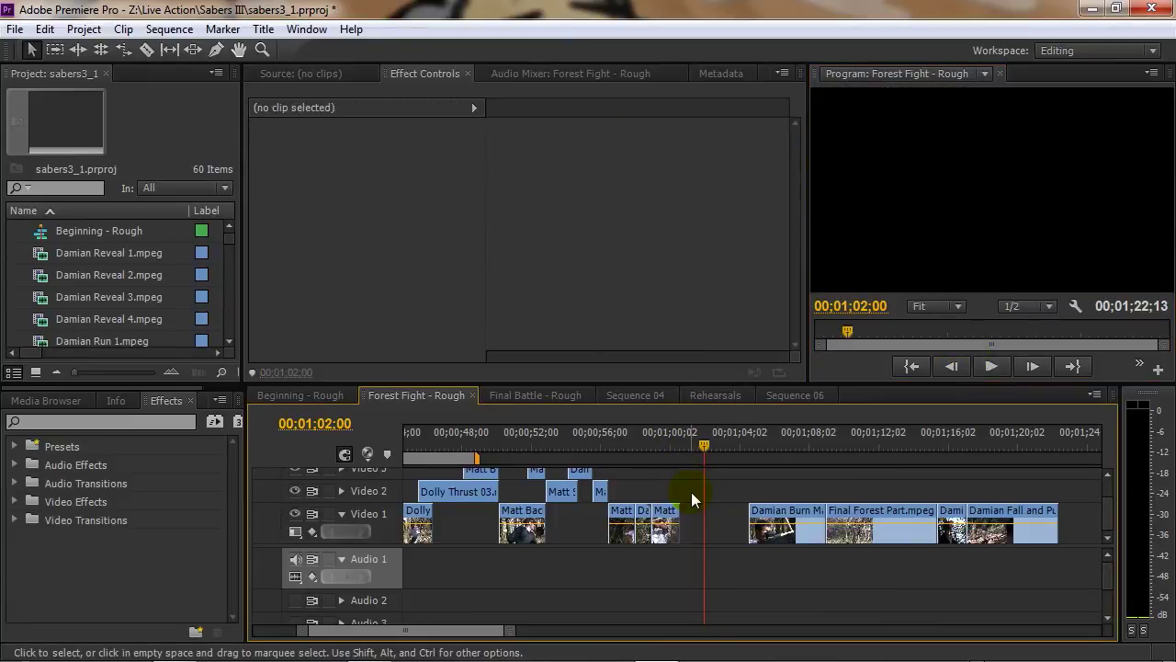
{"action": "key", "text": "ctrl+z"}
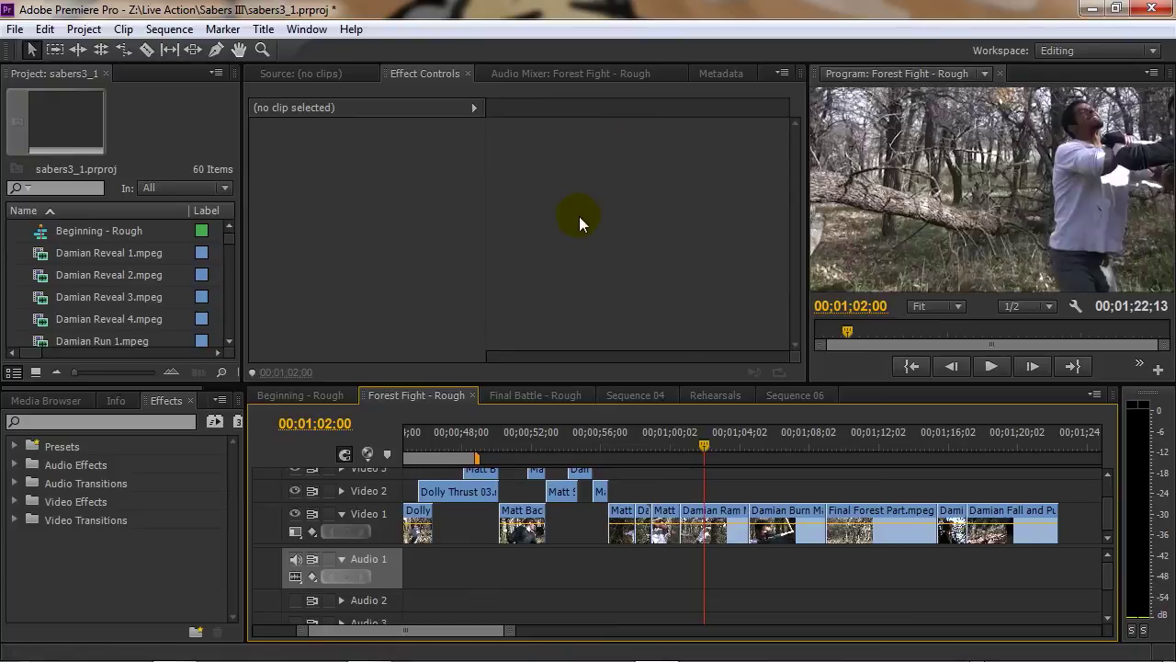
{"action": "left_click", "coordinate": [710, 515]}
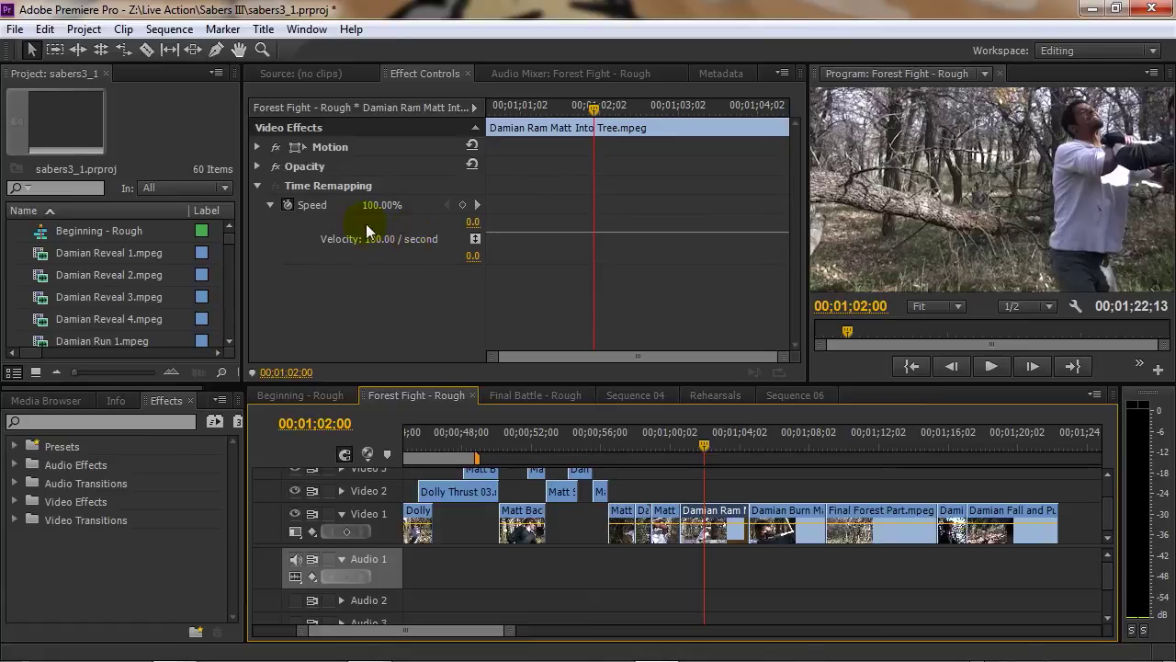
{"action": "left_click", "coordinate": [257, 147]}
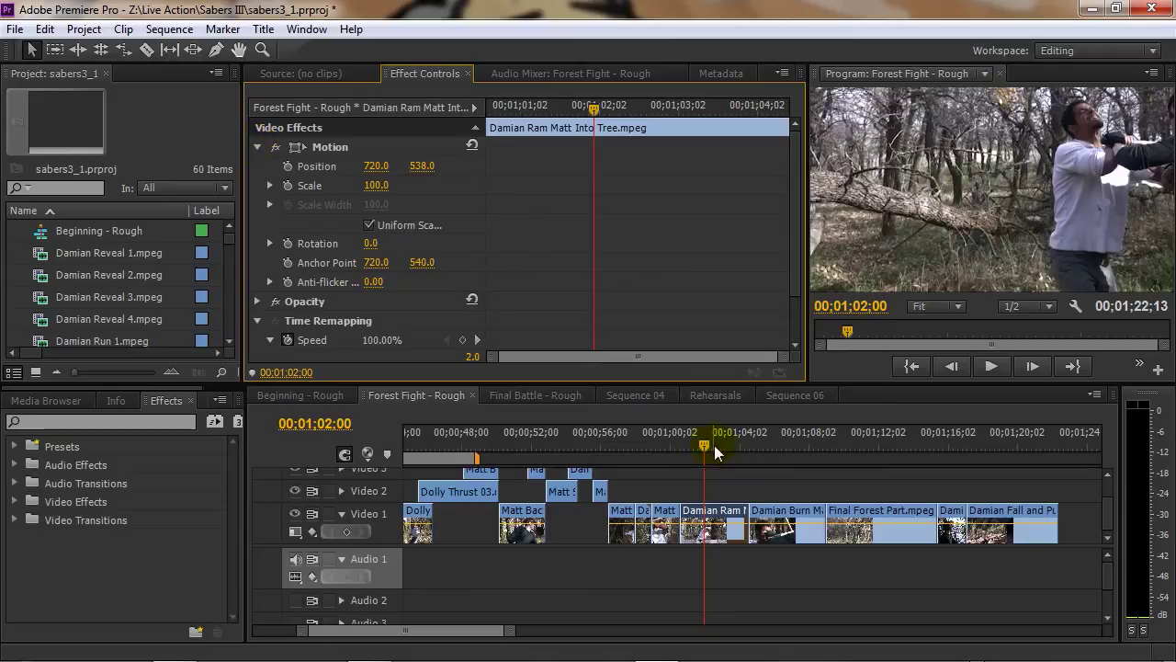
Keyframe Scale at 100 on 00;01;01;04 and 213 on 00;01;02;24, then preview the zoom.
{"action": "left_click_drag", "start_coordinate": [708, 446], "coordinate": [690, 451]}
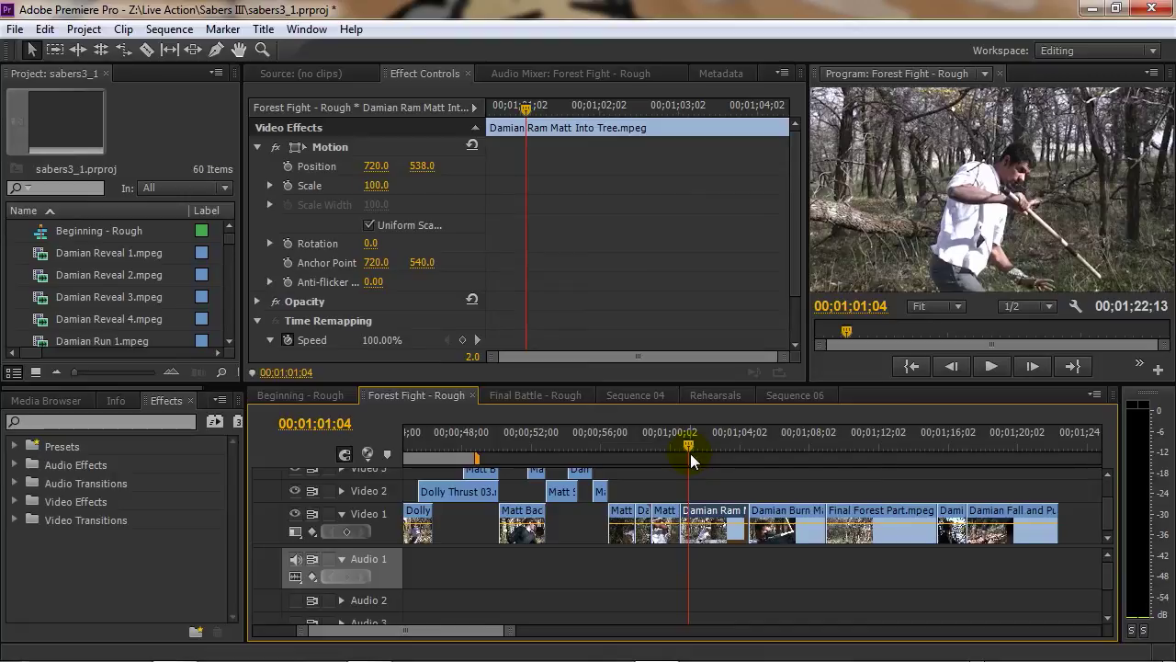
{"action": "left_click", "coordinate": [287, 185]}
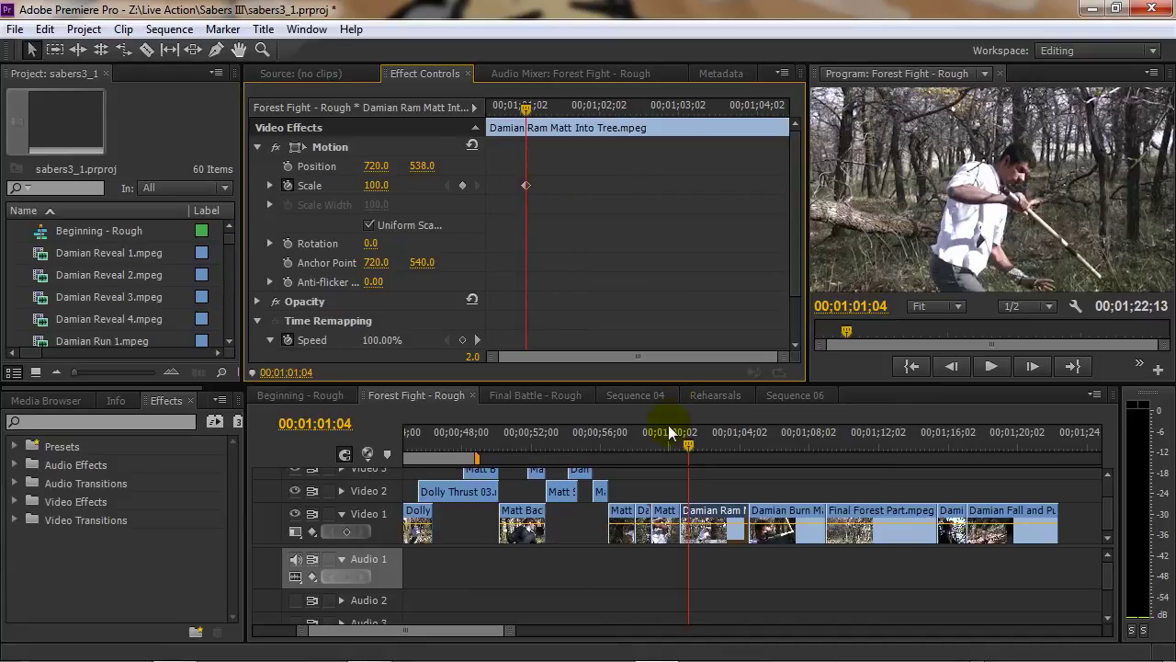
{"action": "left_click", "coordinate": [692, 448]}
{"action": "left_click_drag", "start_coordinate": [694, 450], "coordinate": [717, 450]}
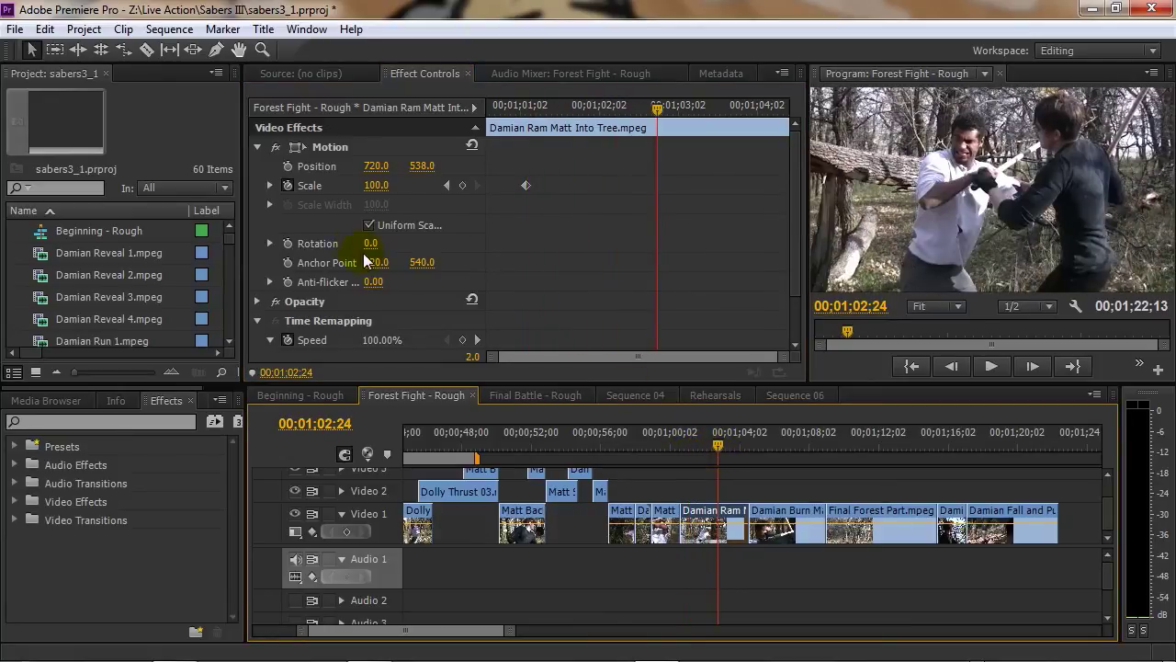
{"action": "left_click_drag", "start_coordinate": [375, 188], "coordinate": [479, 188]}
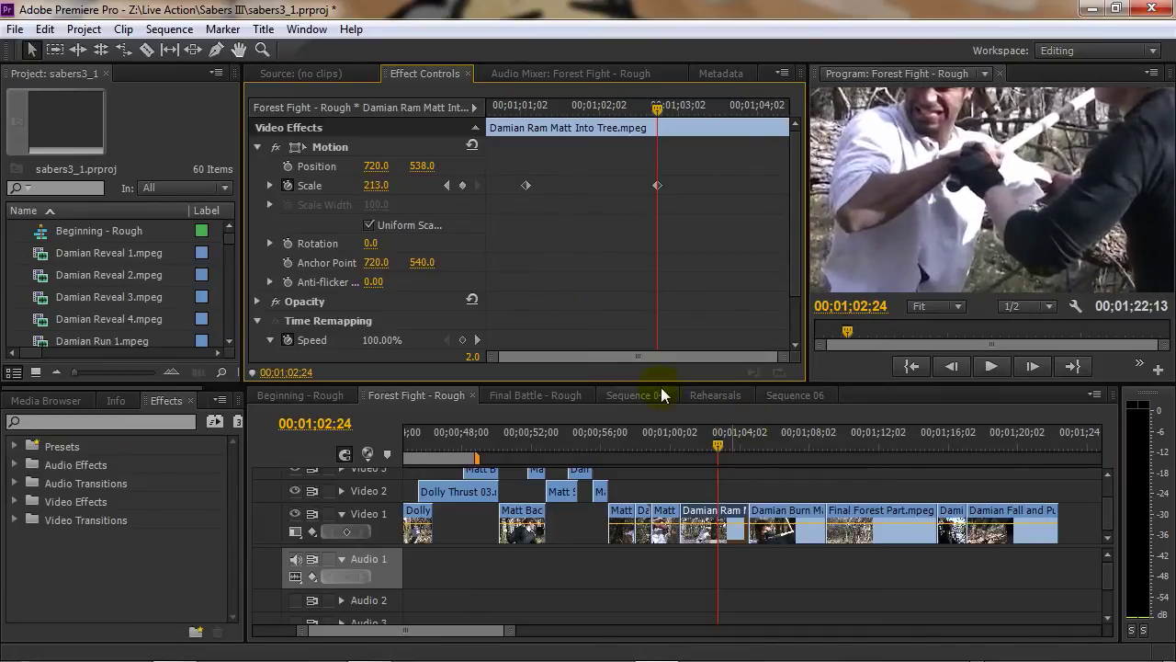
{"action": "left_click_drag", "start_coordinate": [717, 446], "coordinate": [690, 465]}
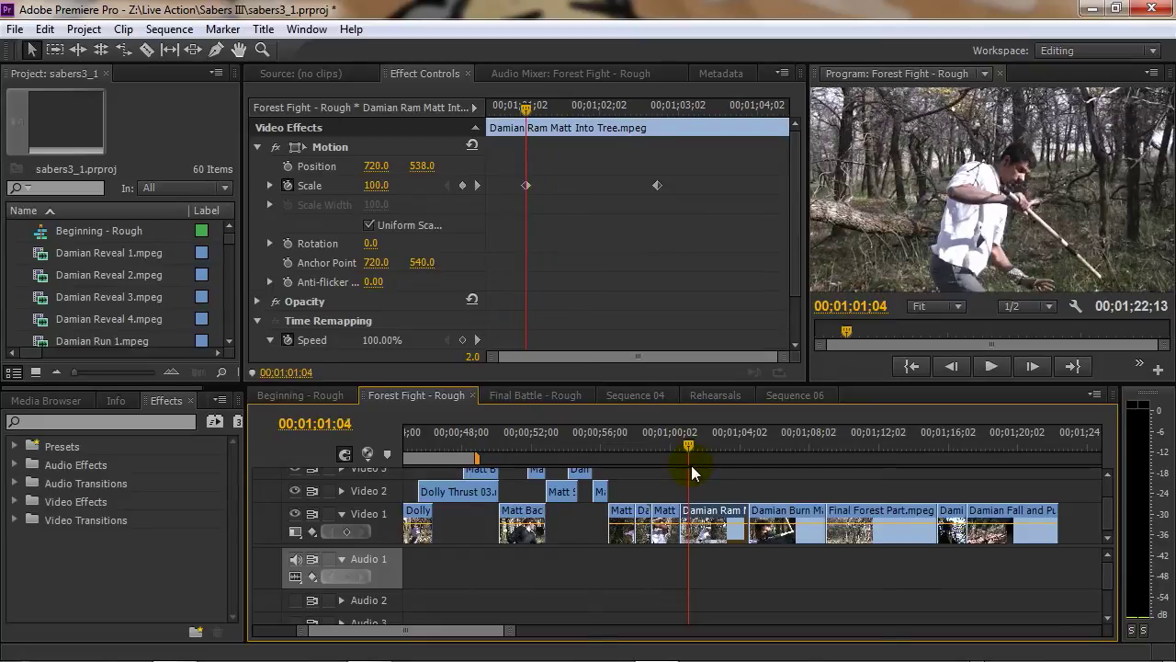
Keyframe Position from 720.0, 538.0 to 572.0, 949.0 at 00;01;02;24, then preview.
{"action": "left_click", "coordinate": [289, 168]}
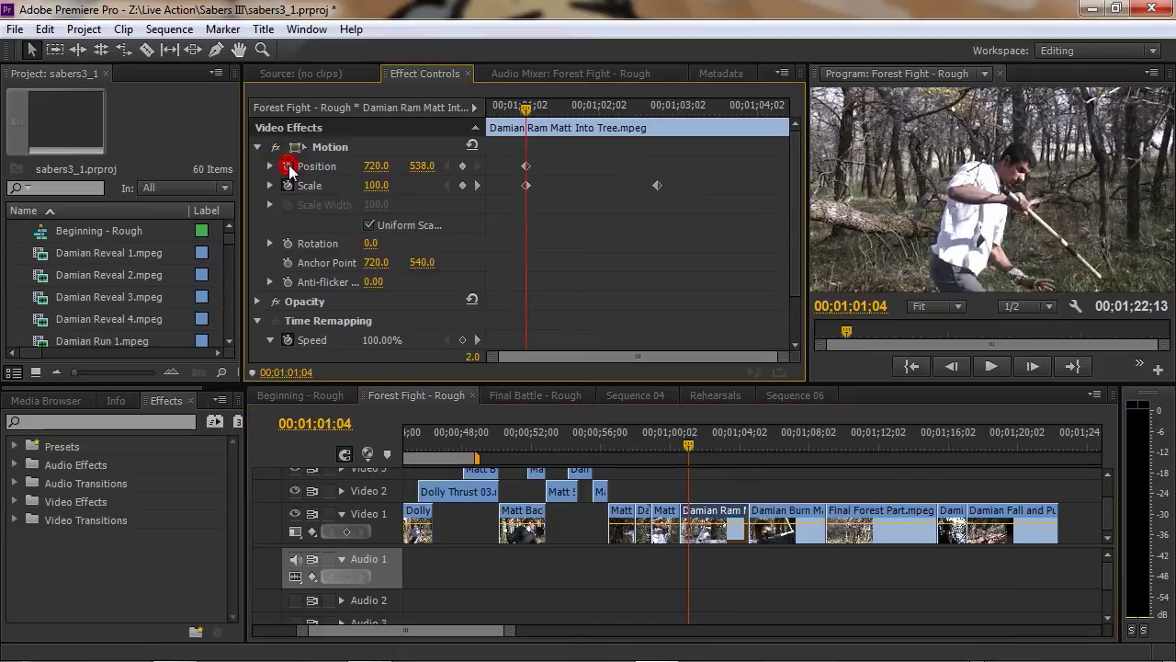
{"action": "left_click_drag", "start_coordinate": [528, 112], "coordinate": [657, 109]}
{"action": "left_click_drag", "start_coordinate": [420, 172], "coordinate": [459, 167]}
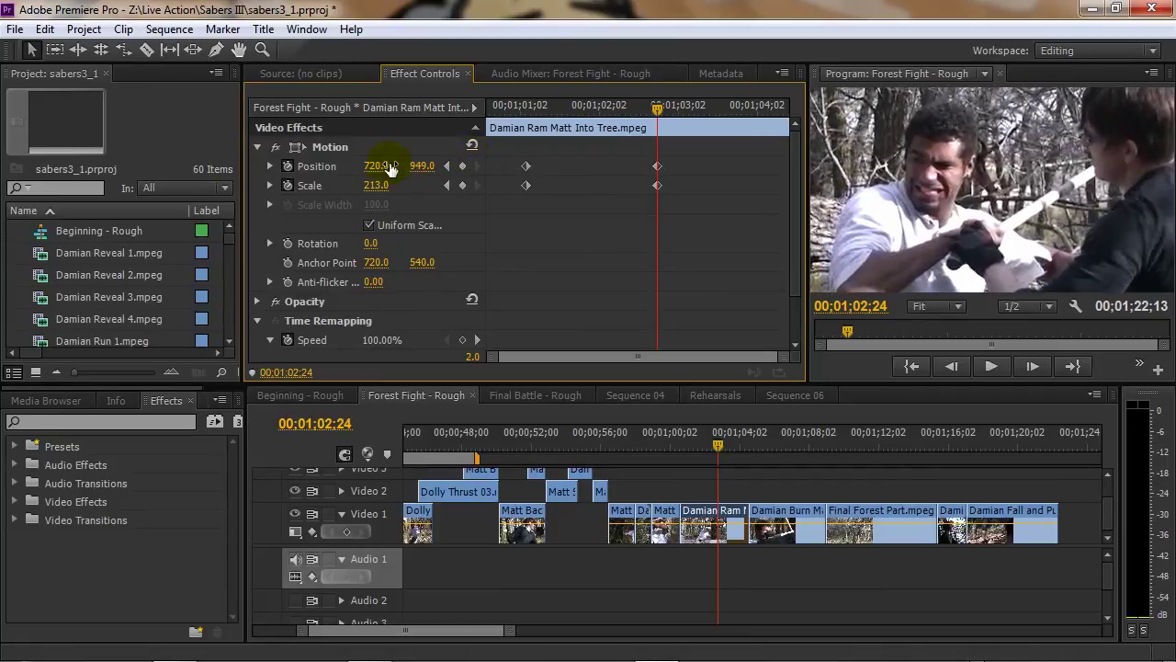
{"action": "left_click_drag", "start_coordinate": [376, 167], "coordinate": [241, 166]}
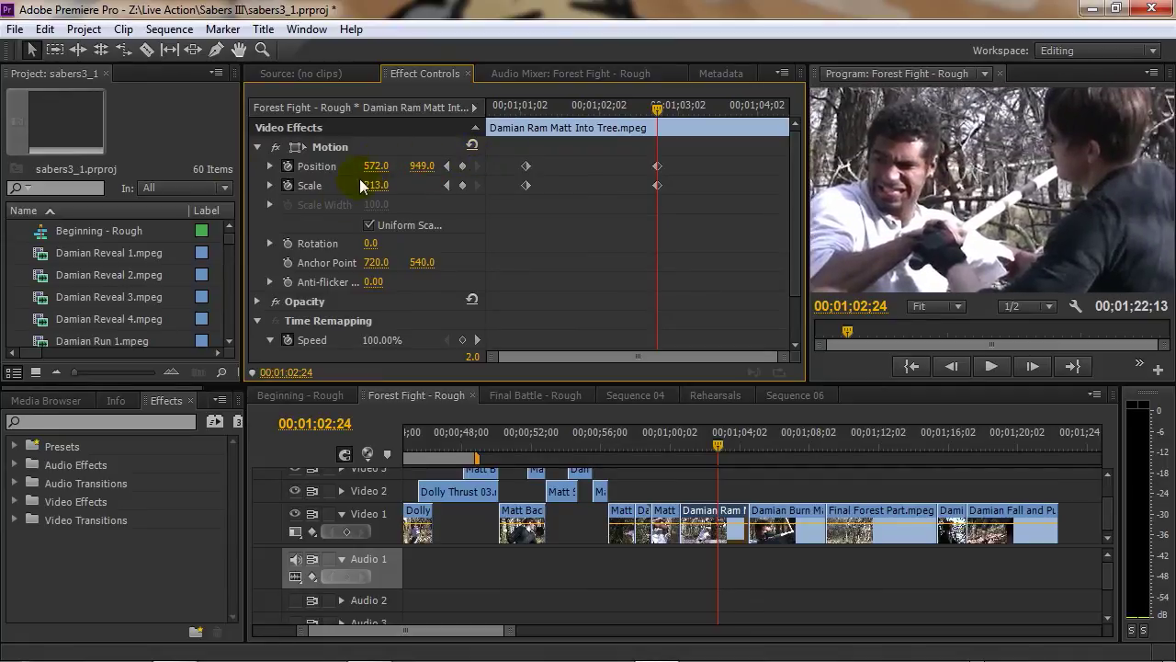
{"action": "left_click_drag", "start_coordinate": [712, 445], "coordinate": [712, 472]}
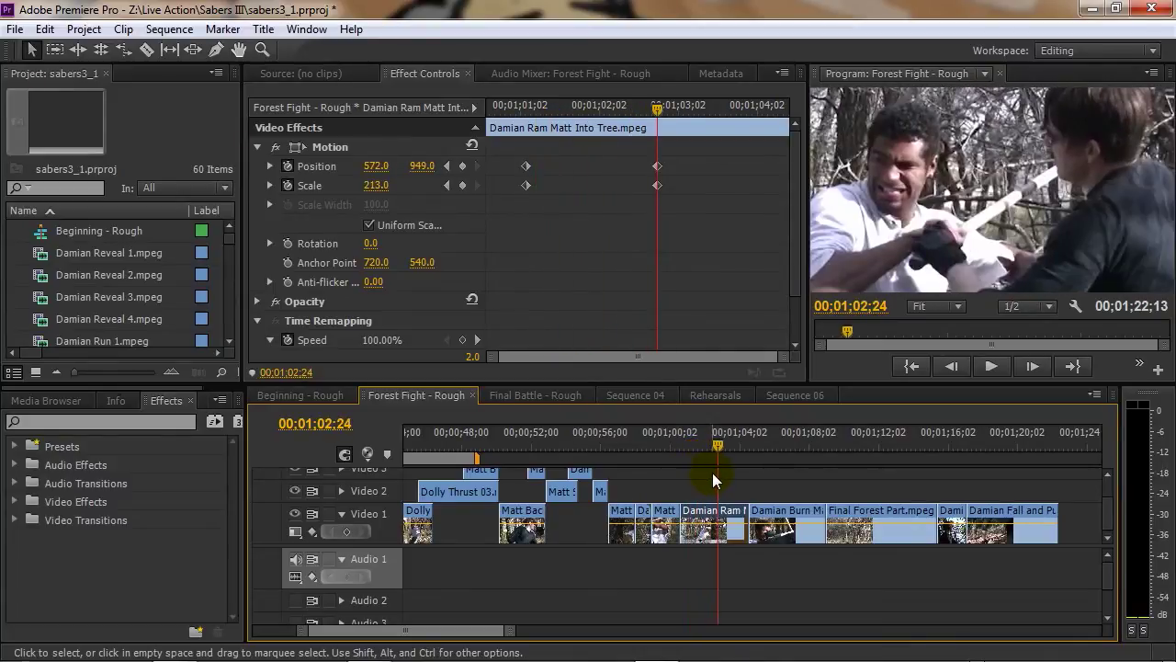